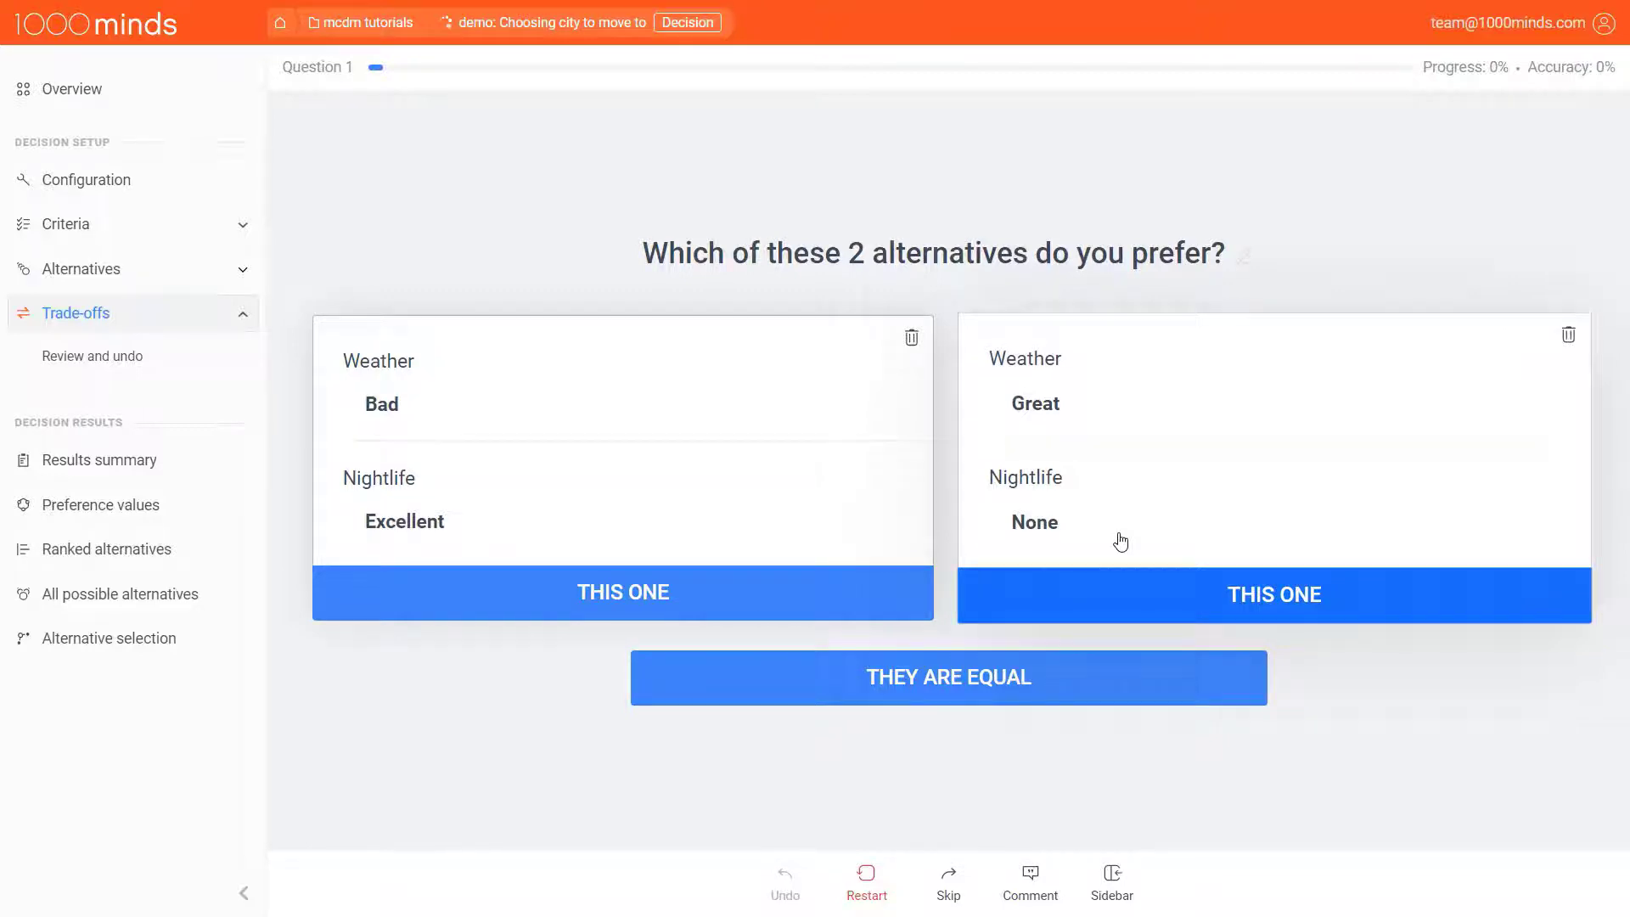
- Prefer great weather with no nightlife in question 1, and ok nightlife with a beach in question 2
click(1146, 473)
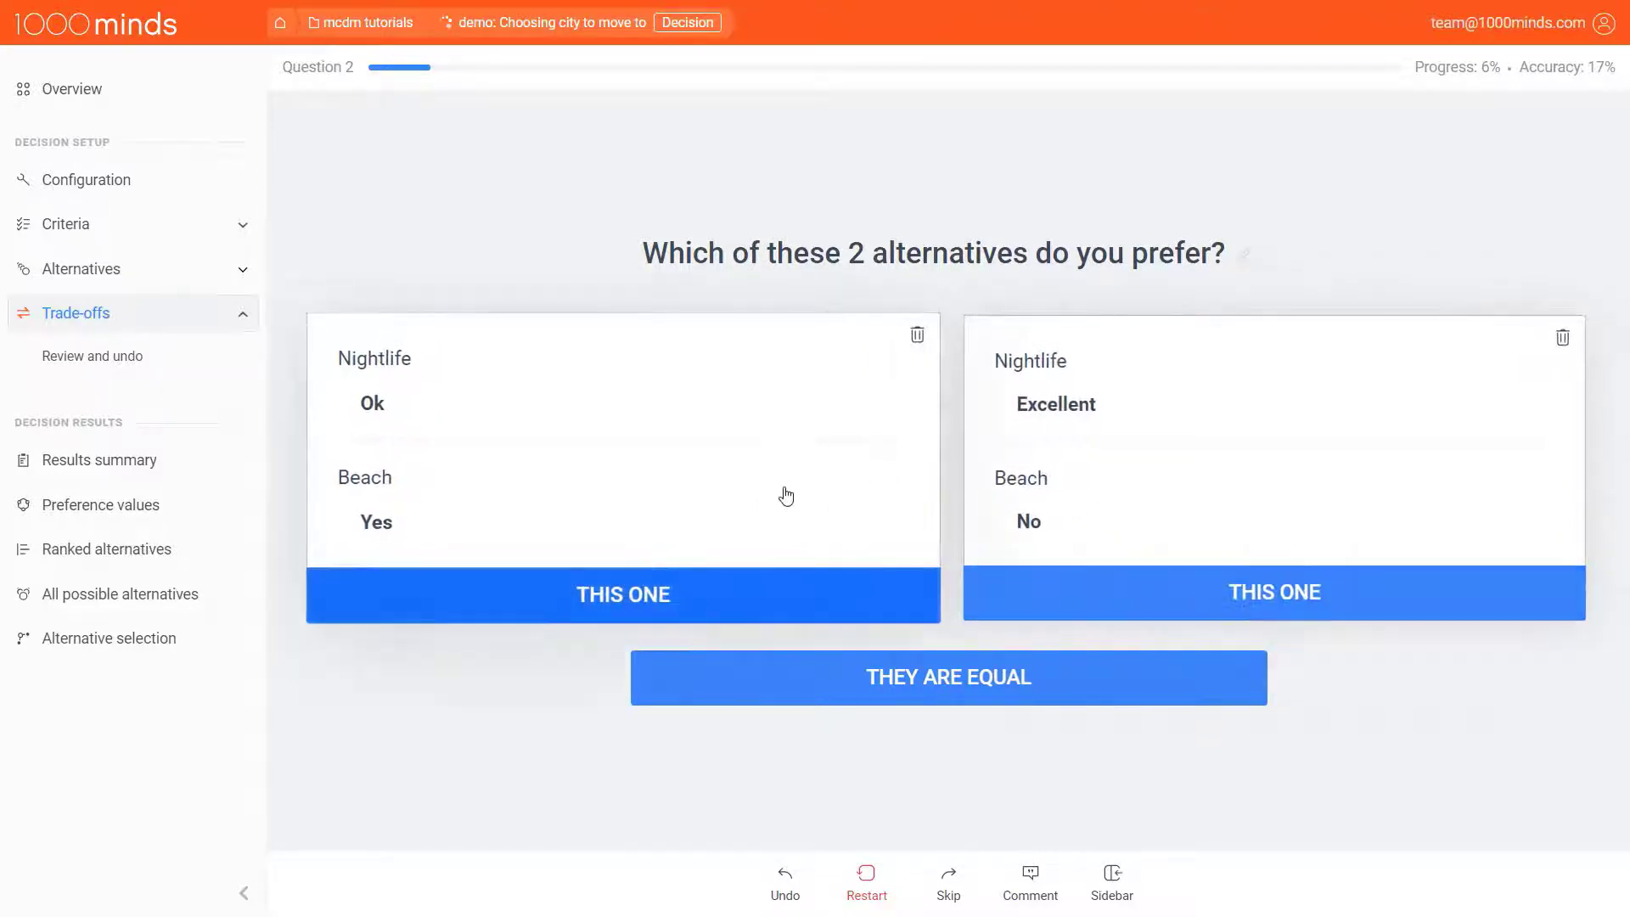
click(786, 496)
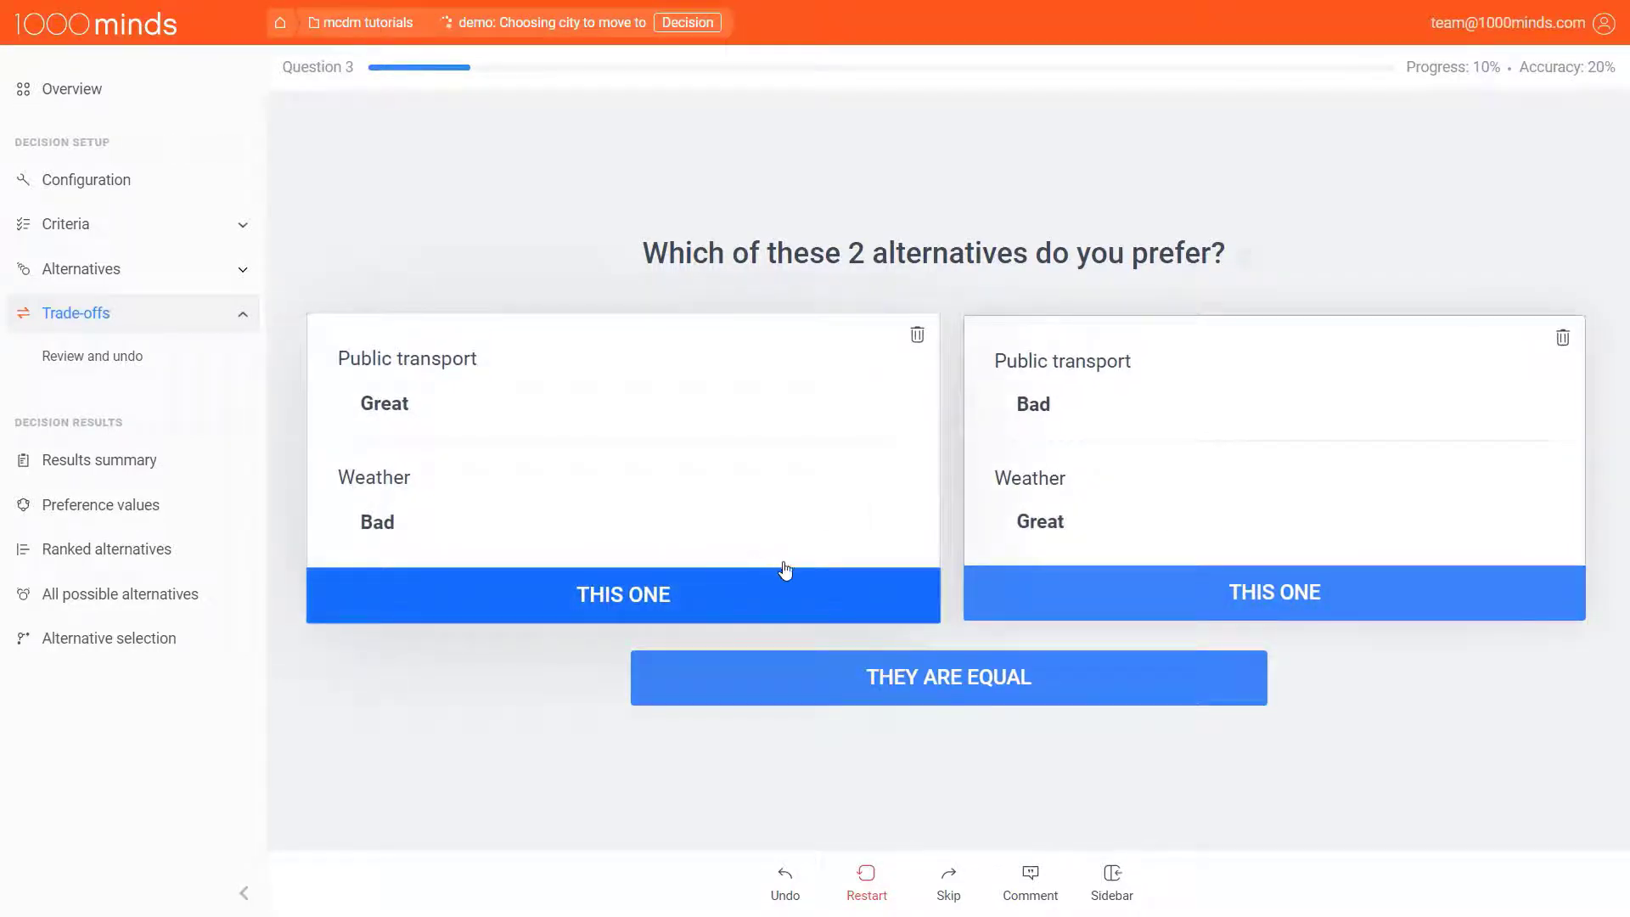
- Rate the public transport and weather alternatives as equal, undo that answer, and try restarting all trade-offs
click(853, 689)
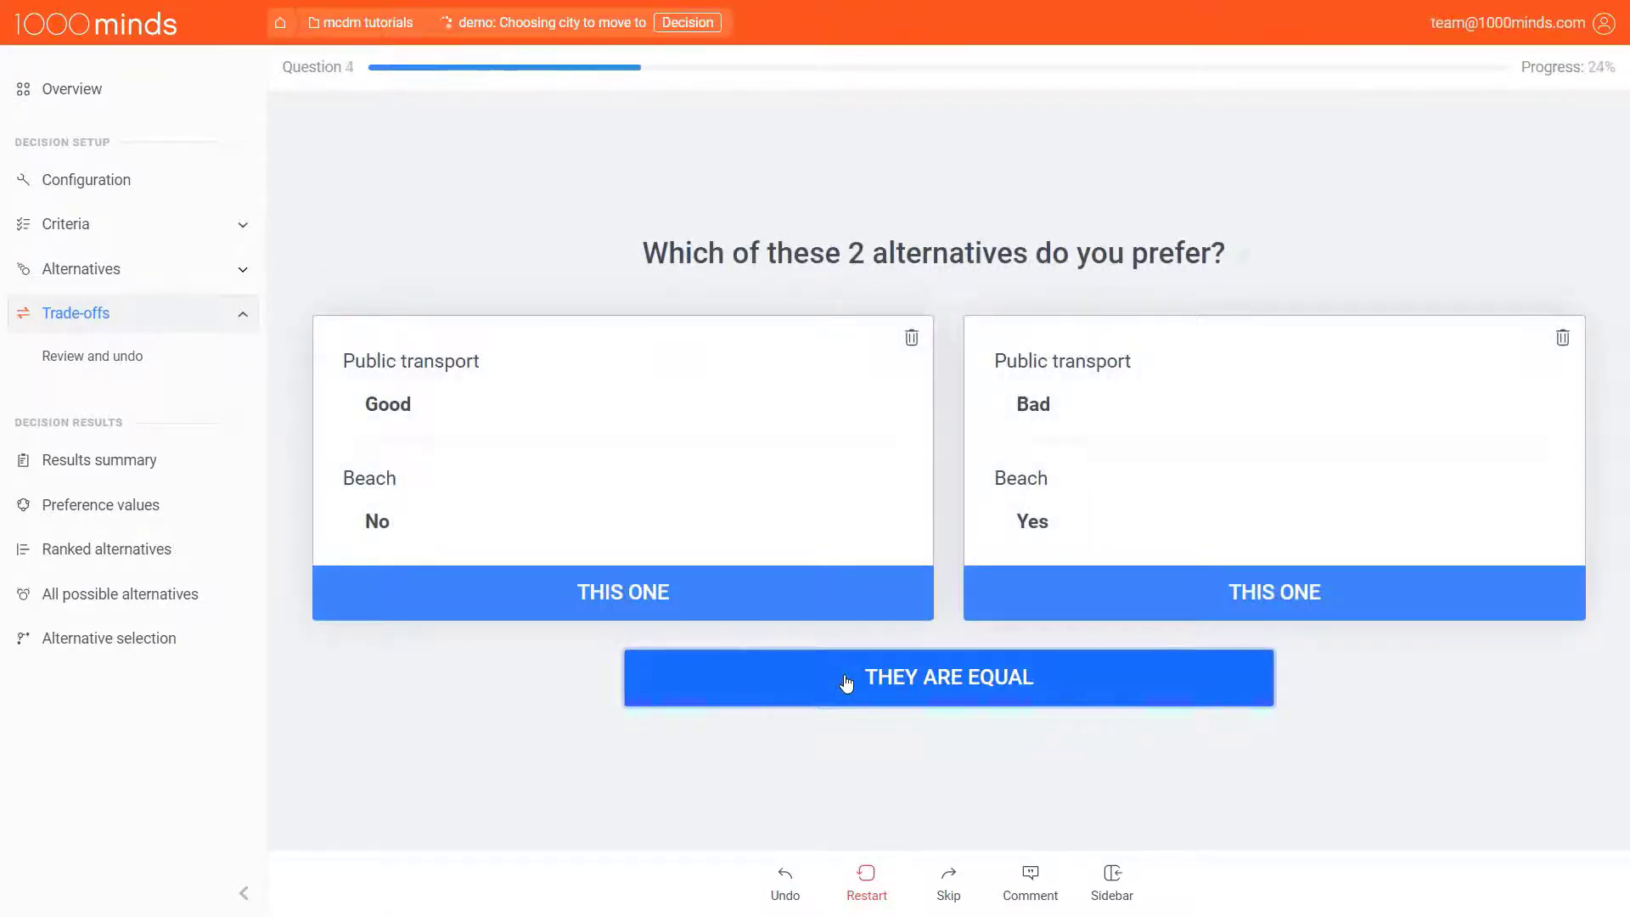
click(785, 891)
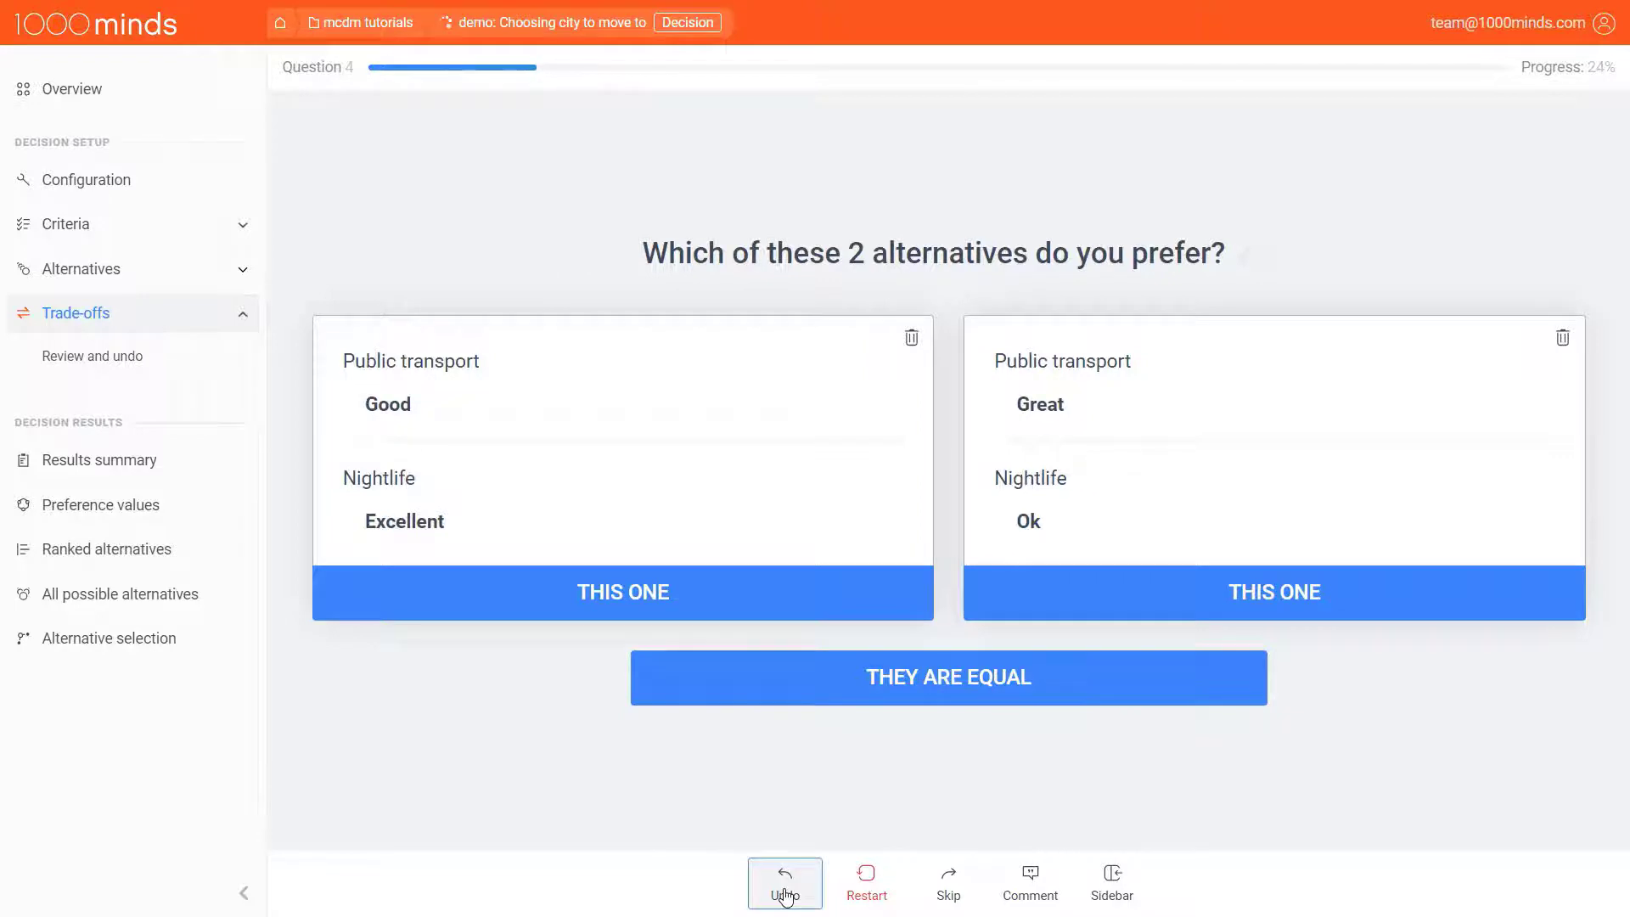
click(874, 879)
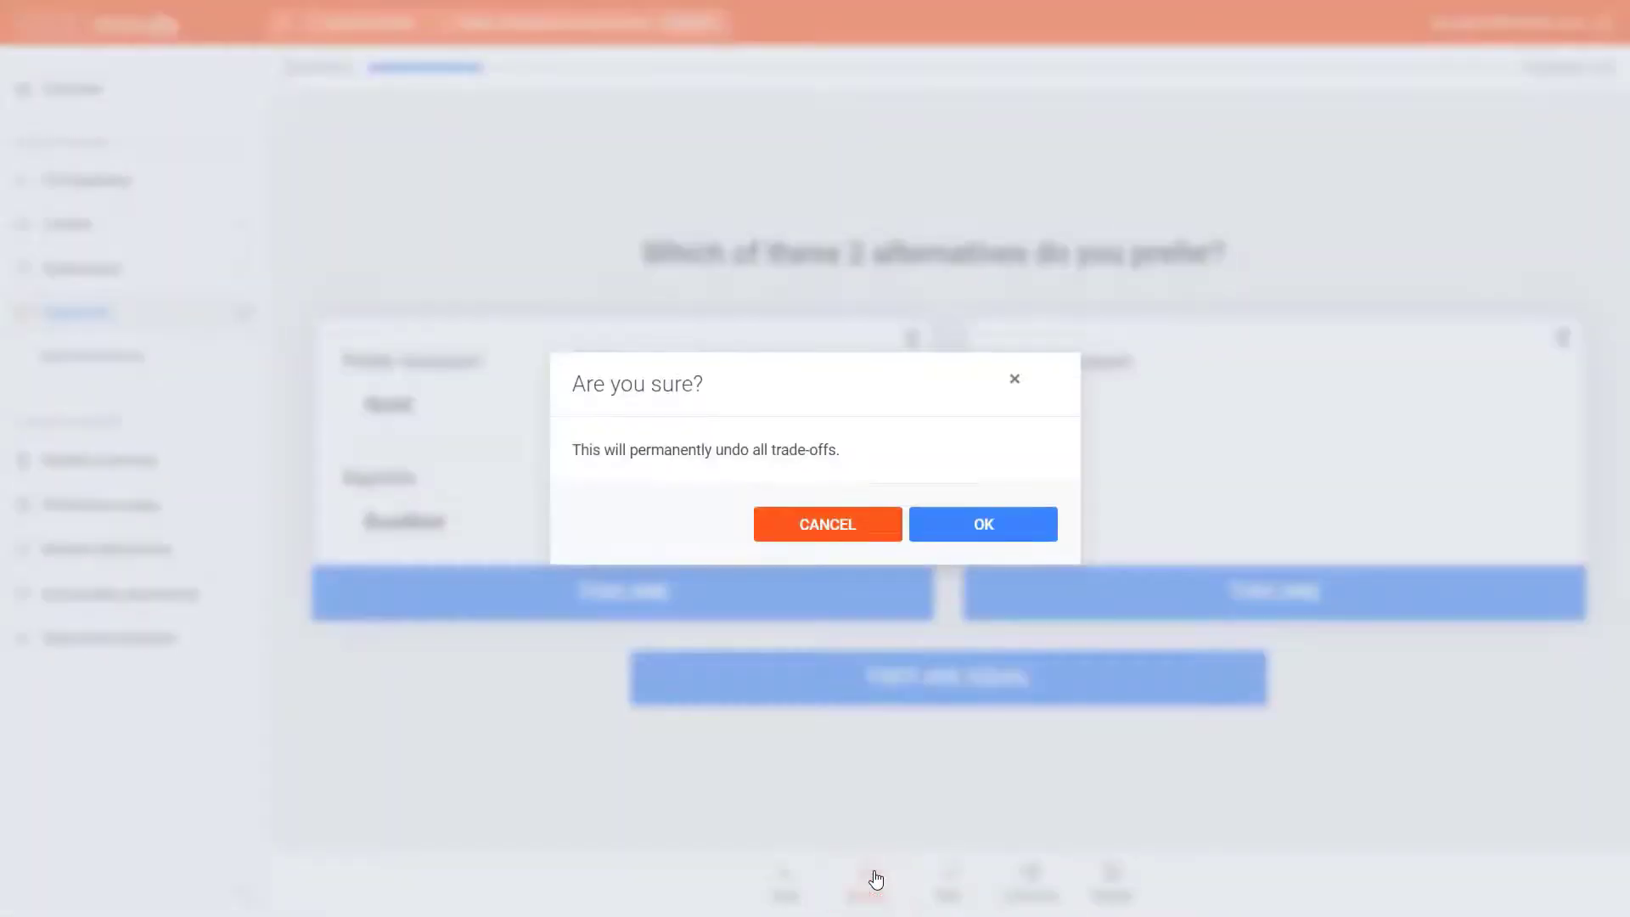
click(773, 523)
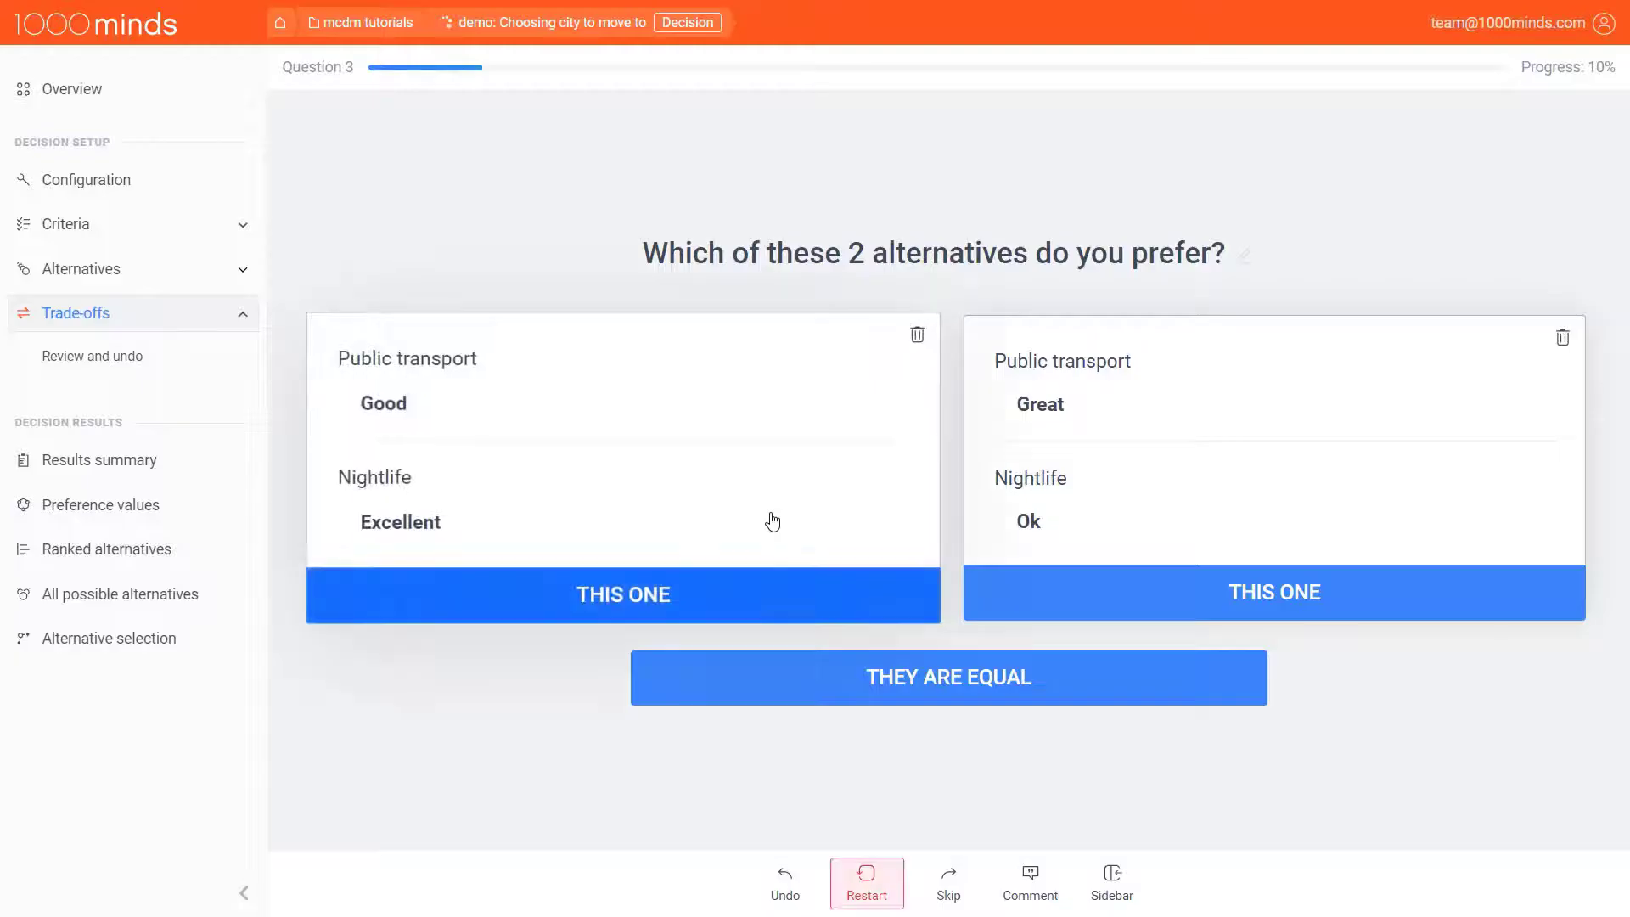
- Skip the current trade-off question and add the comment "Not sure about this one..." to the one that follows
click(949, 885)
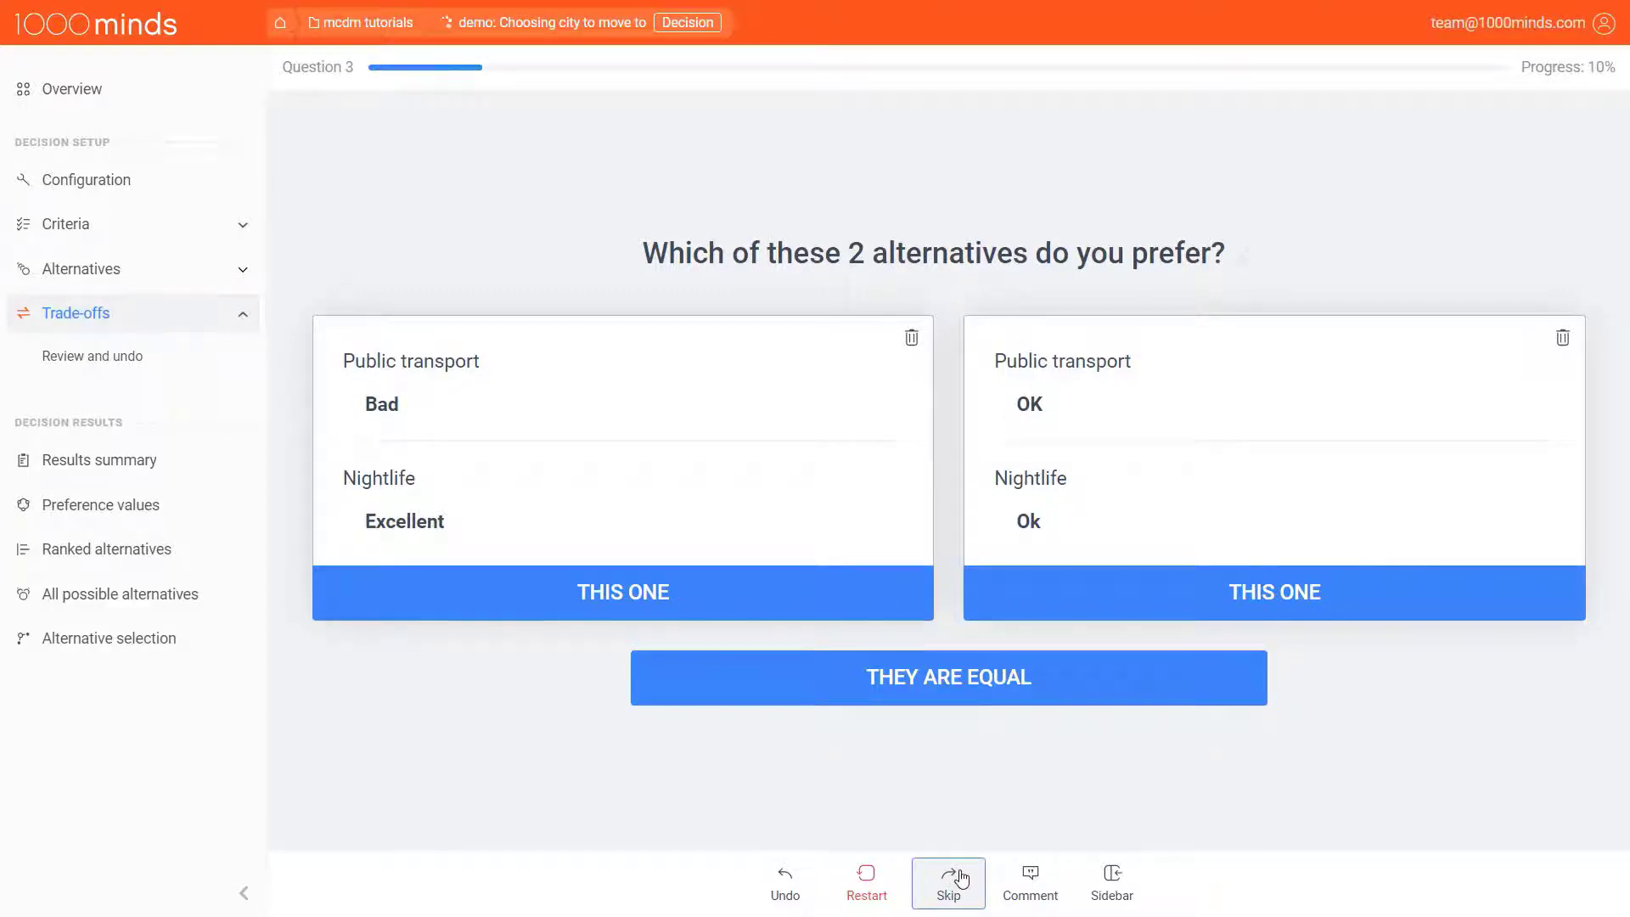
click(1024, 870)
click(964, 757)
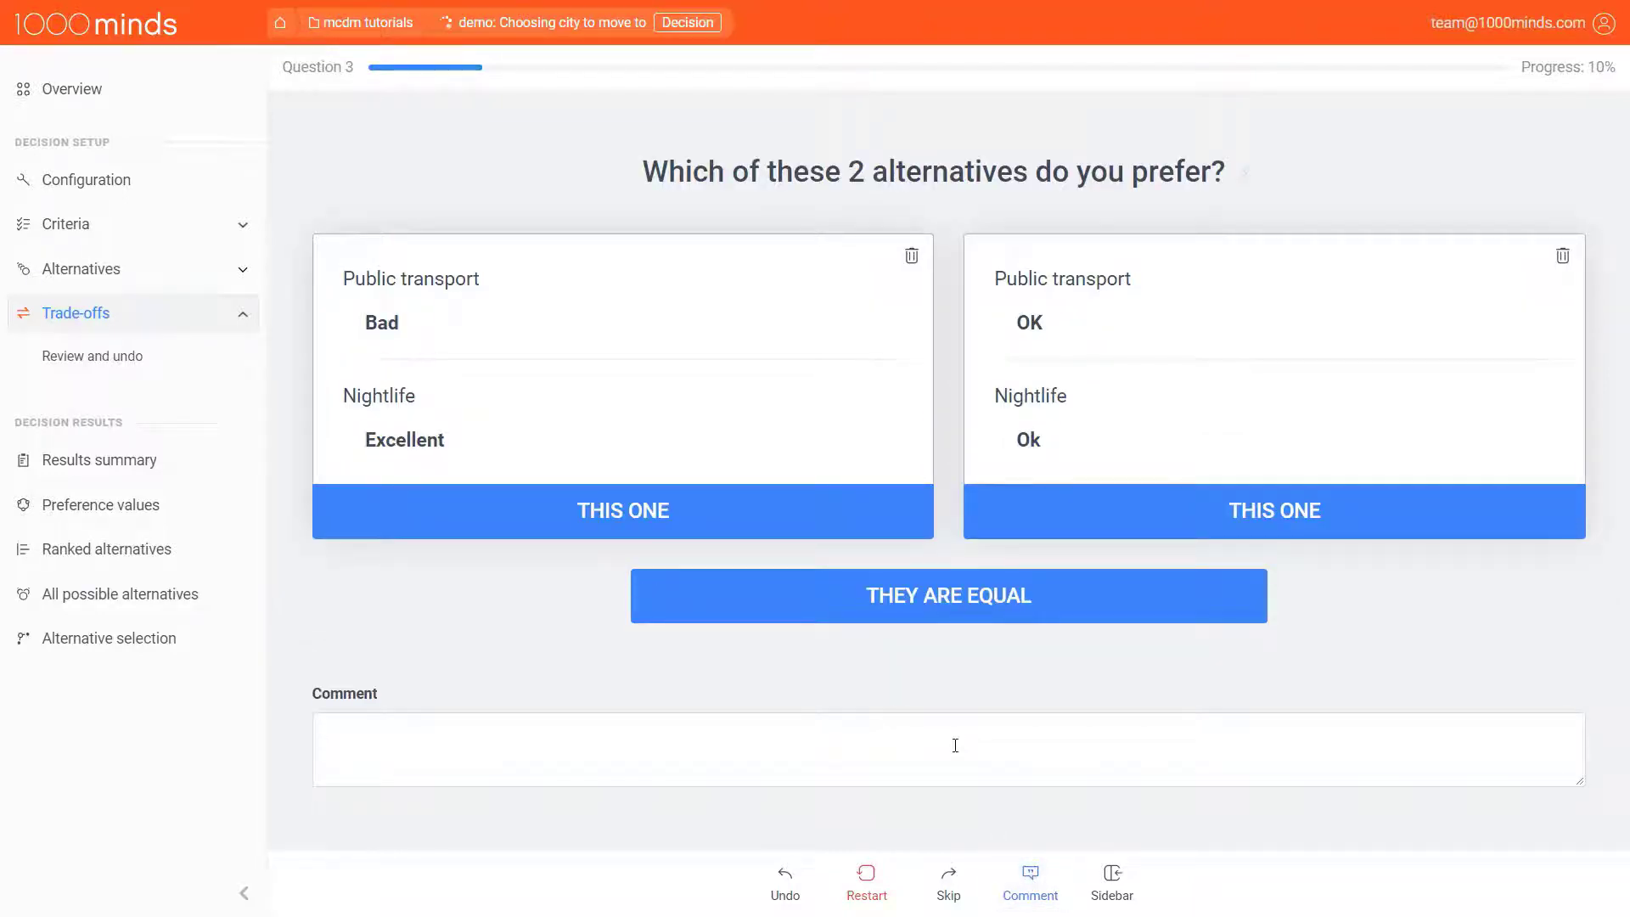
text(Not sure about this one./)
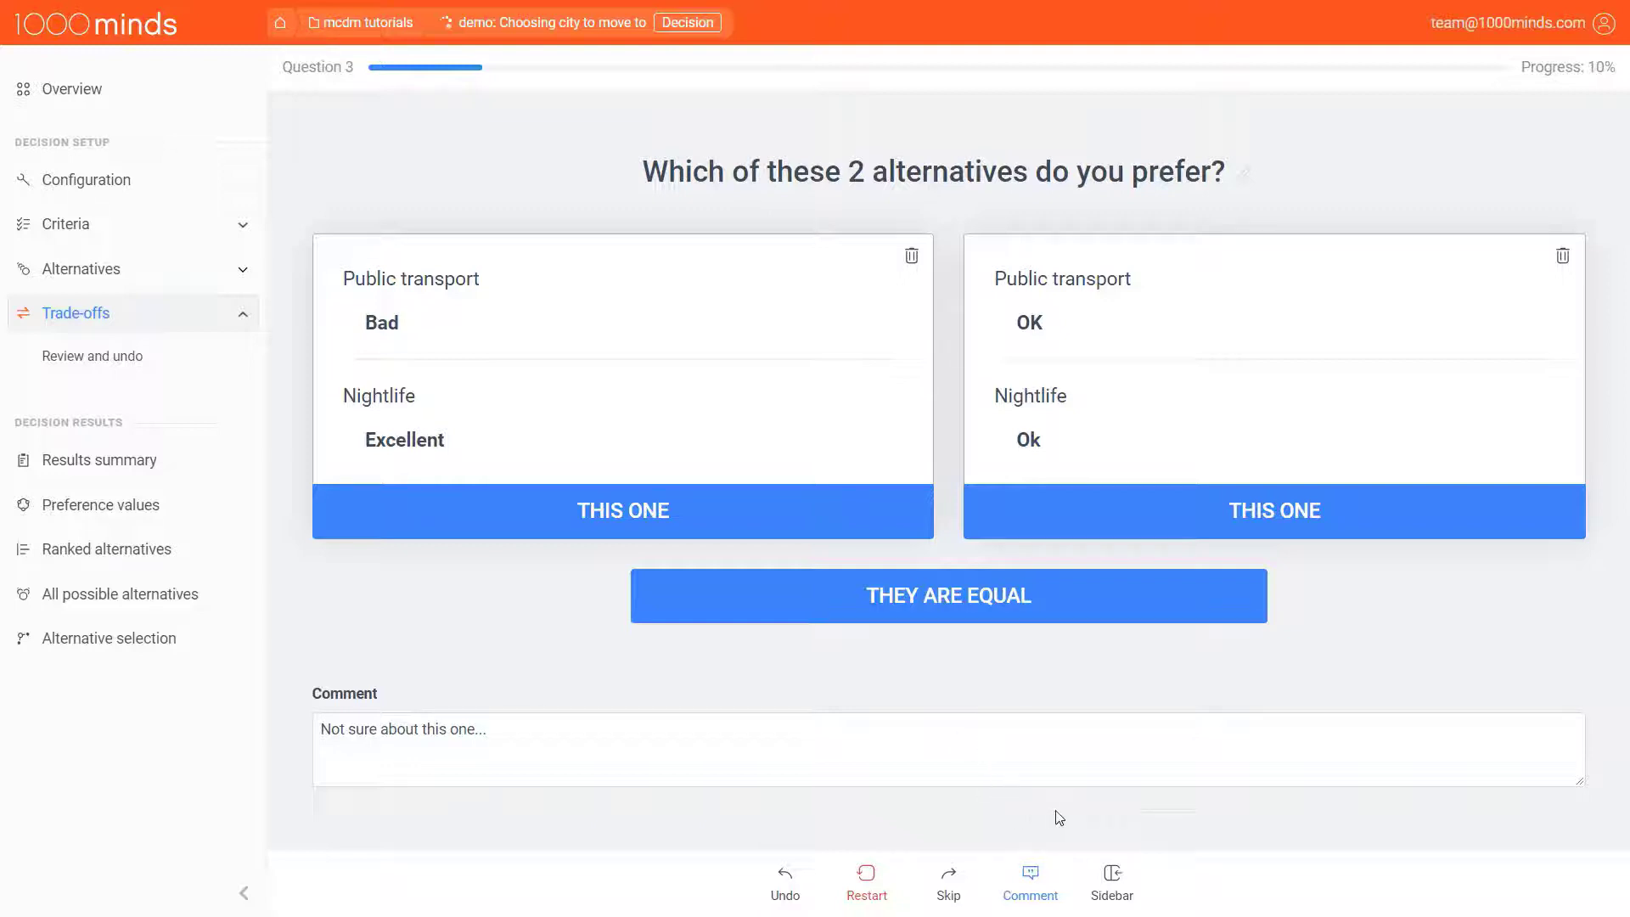
- Change the trade-off question text to "Which of these 2 cities would you rather live in?"
click(1112, 883)
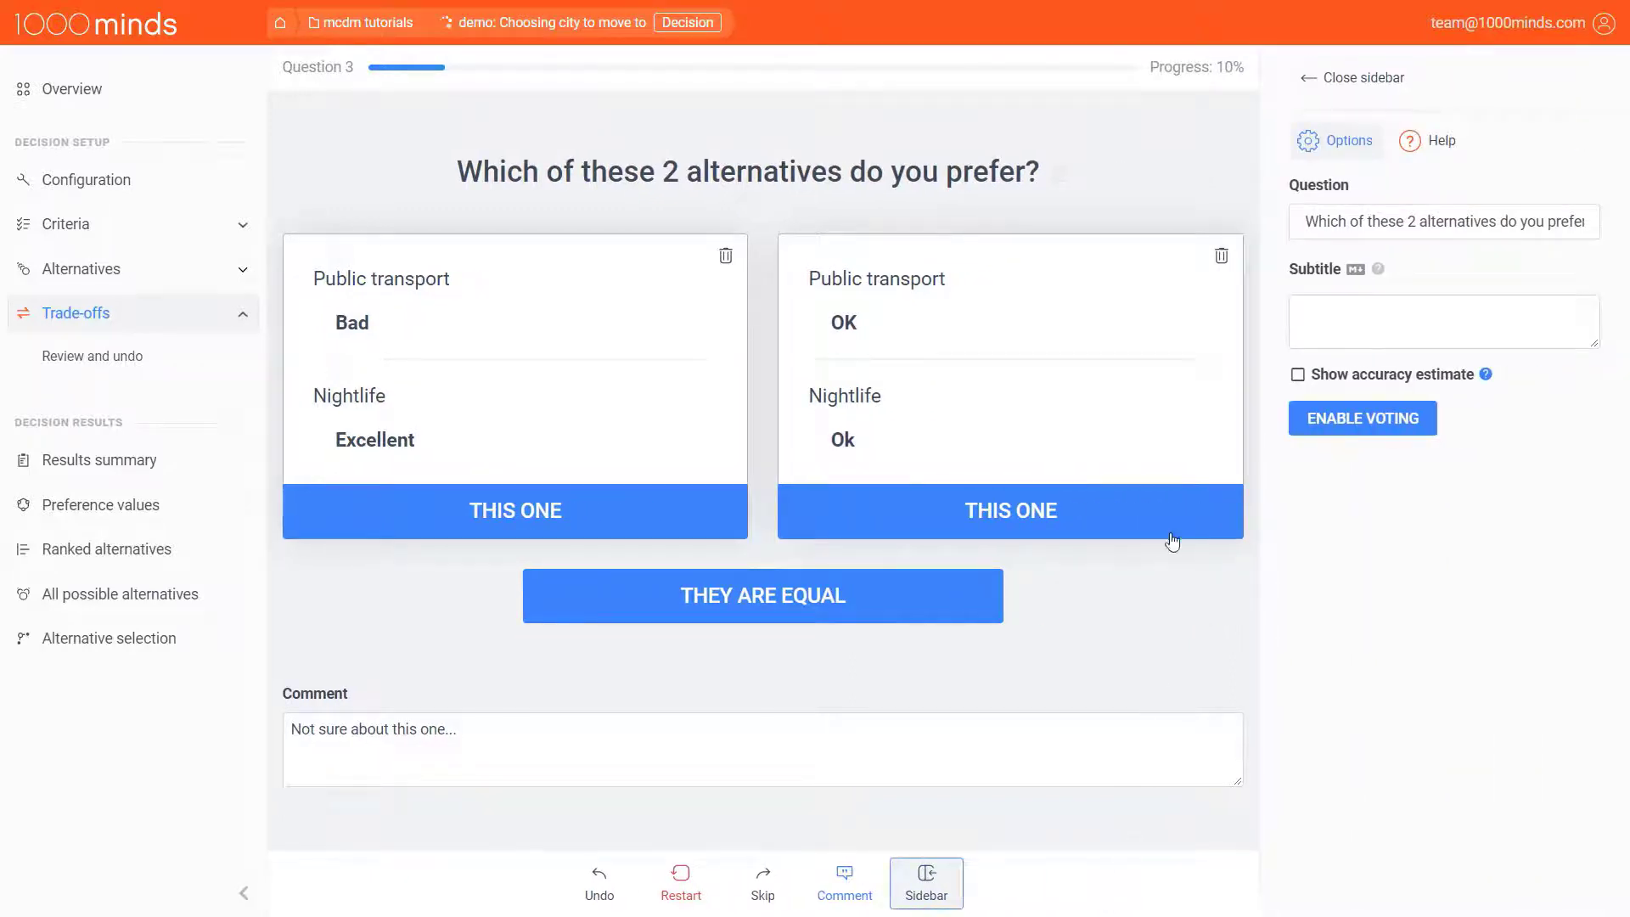
drag(1305, 222, 1598, 204)
key(BackSpace)
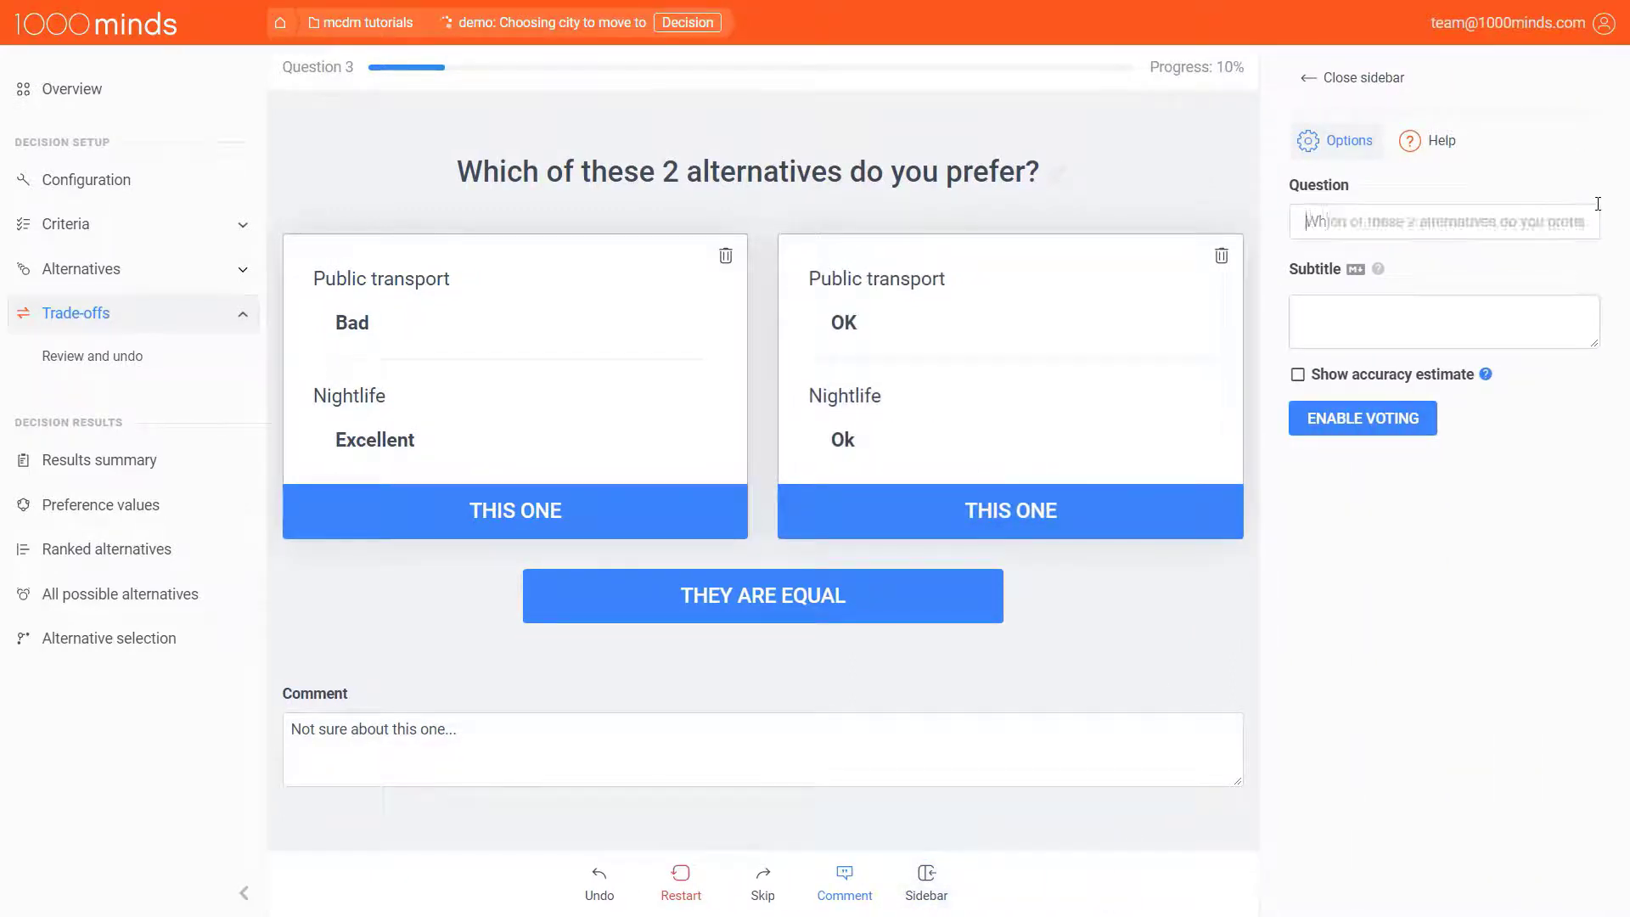
text(Which of these 2 cities )
text(would you rather live in?)
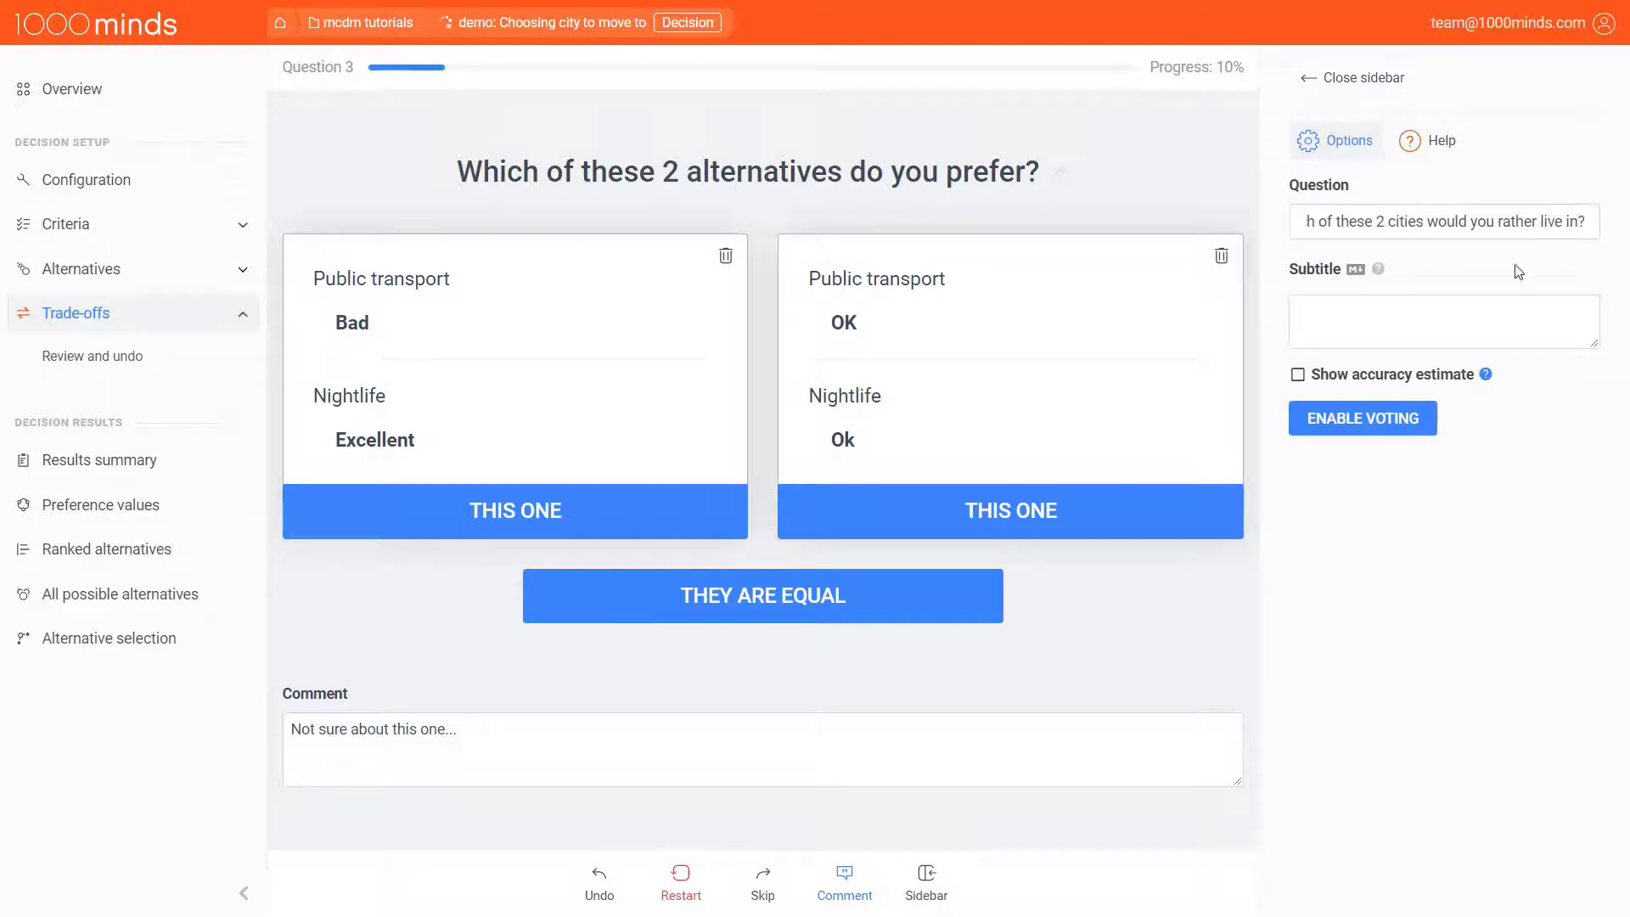
click(1444, 270)
- Add the subtitle "Think about what things you enjoy doing" and turn on the accuracy estimate
click(1389, 314)
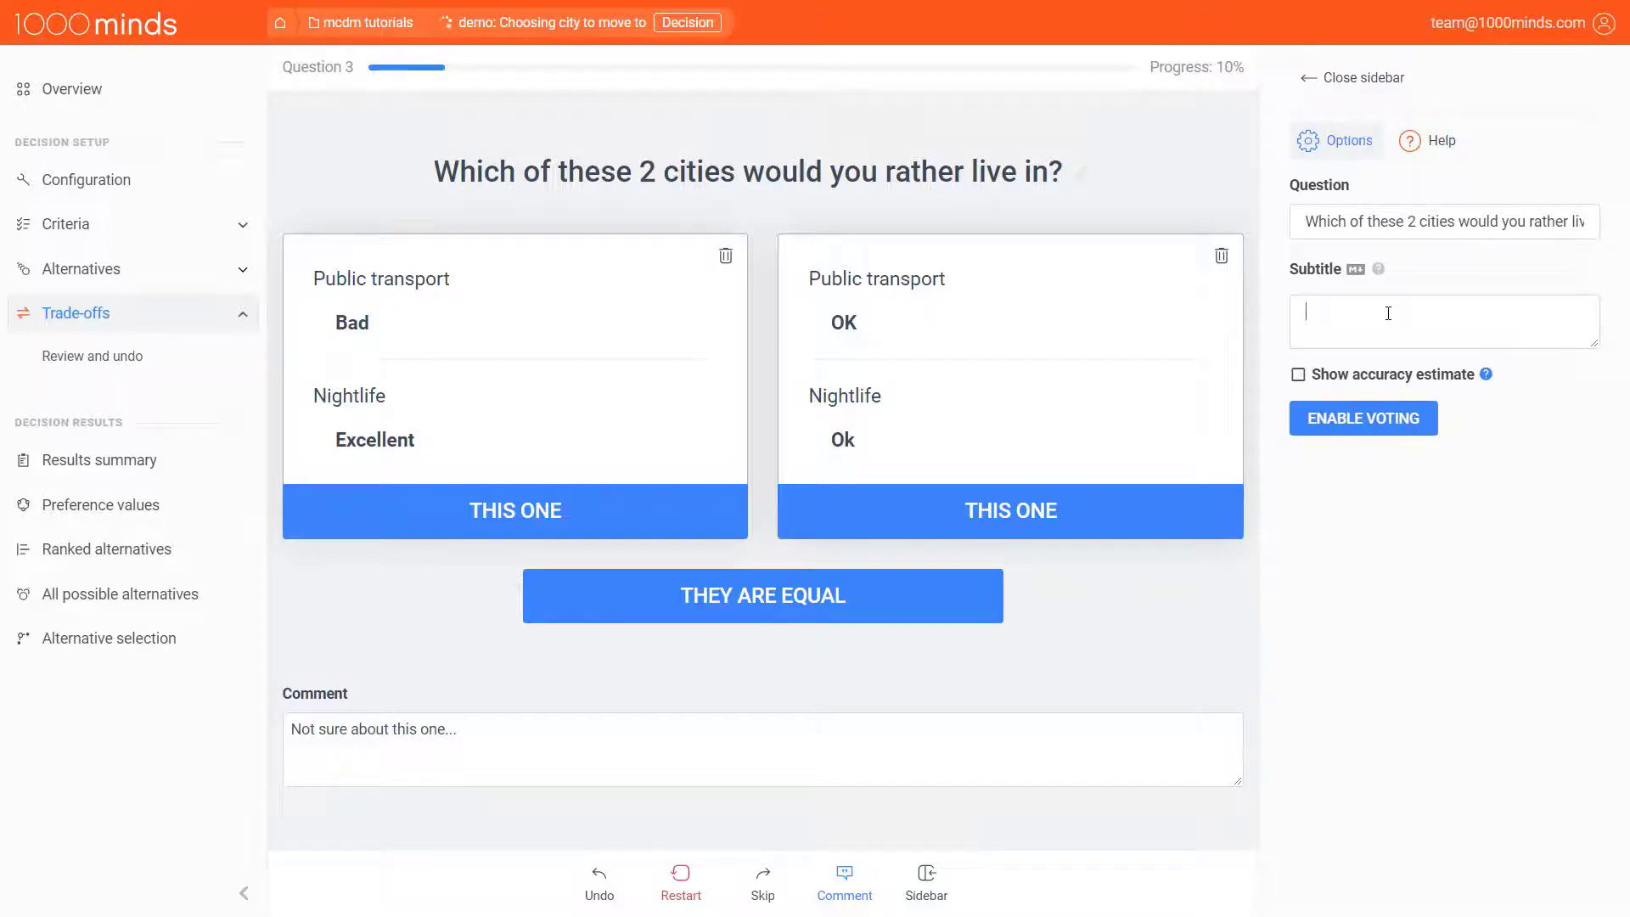
text(Think about what things you enjoy doing)
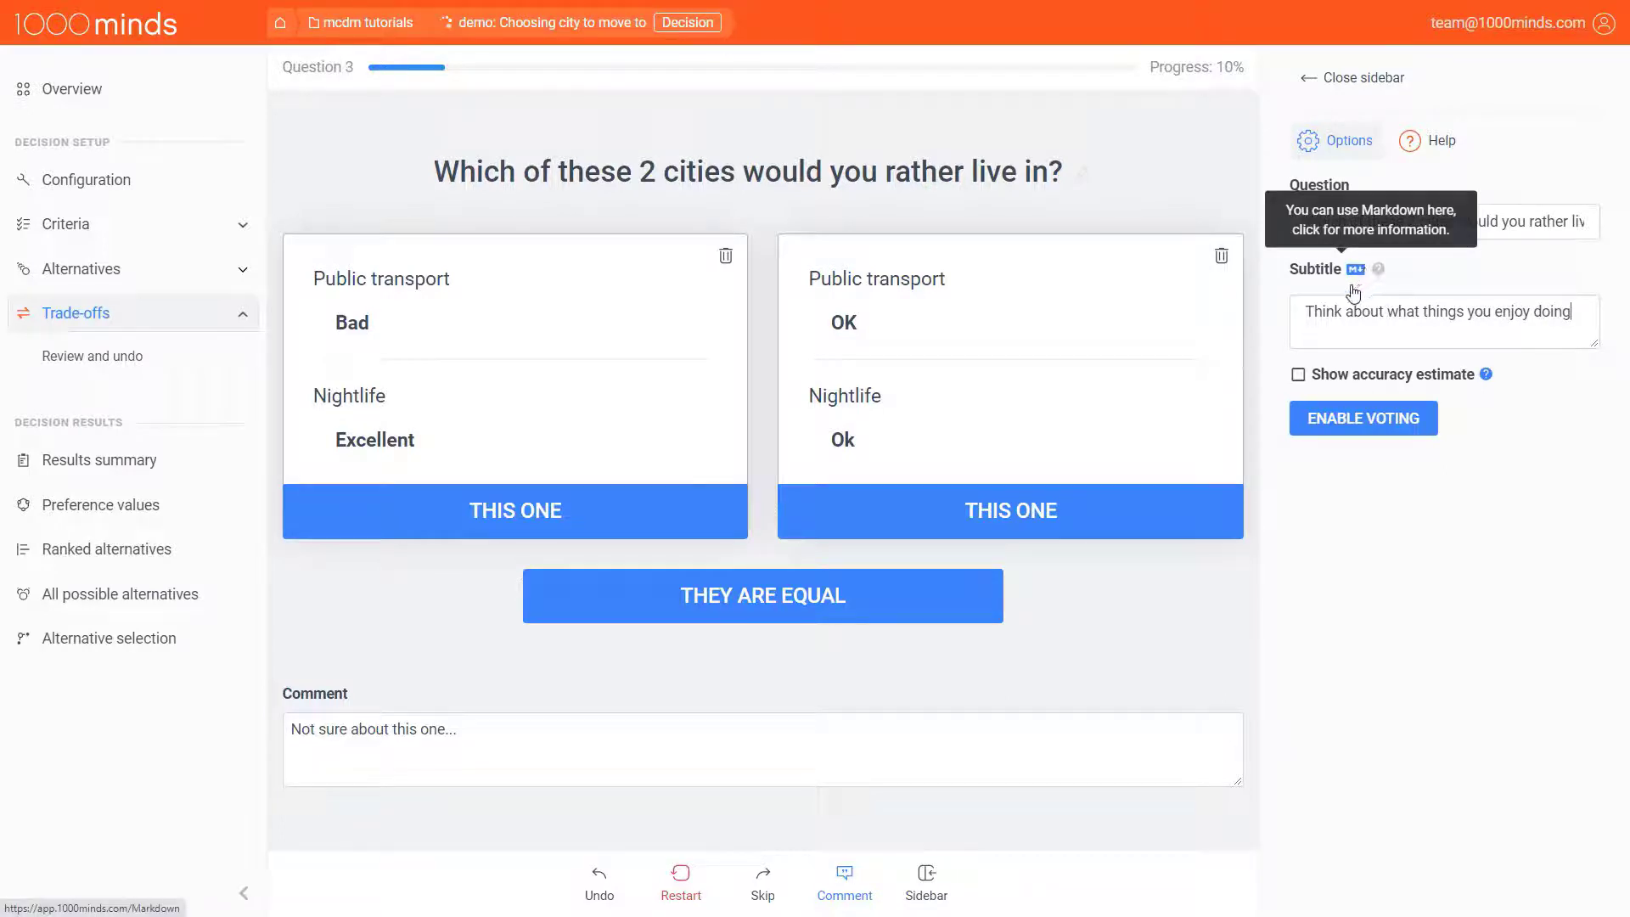
click(1283, 327)
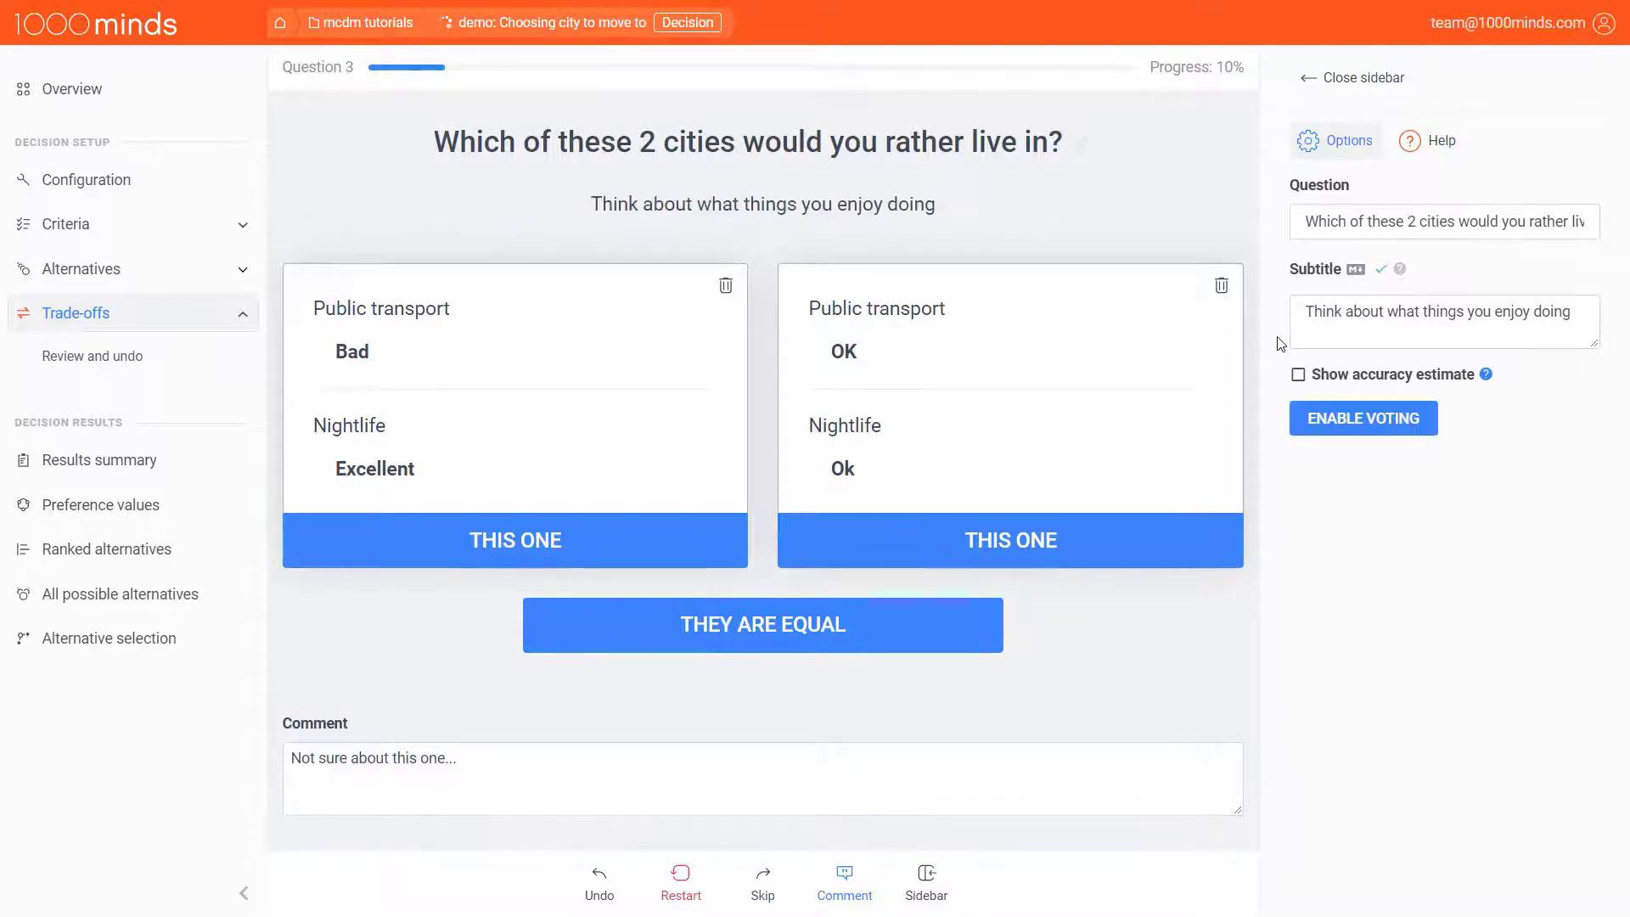
click(1299, 377)
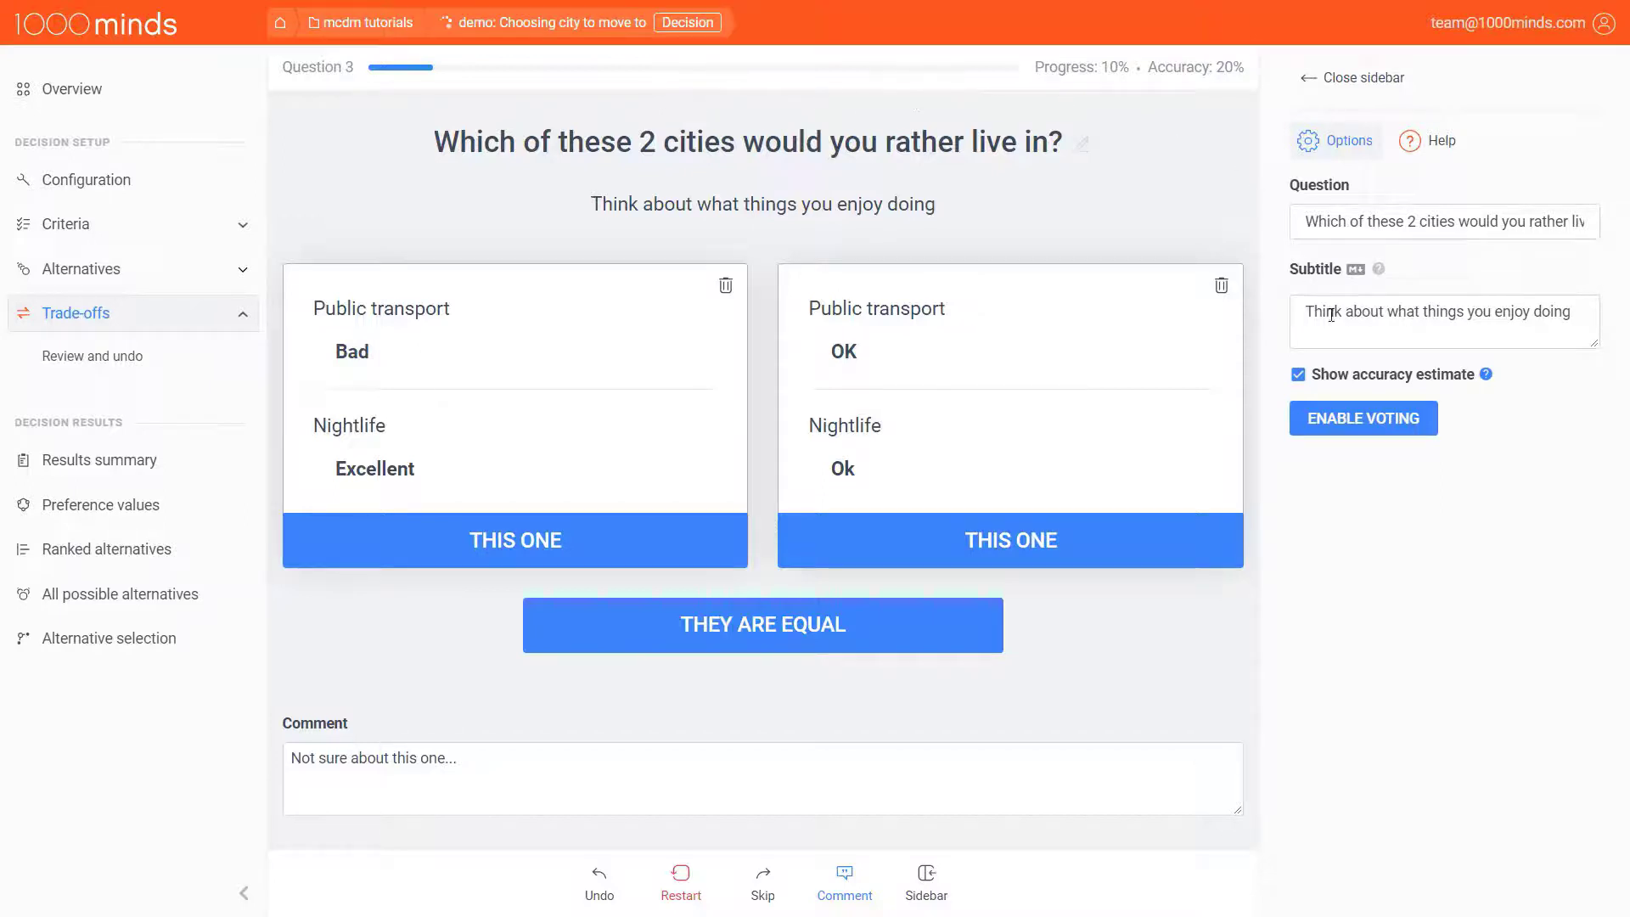
click(1359, 432)
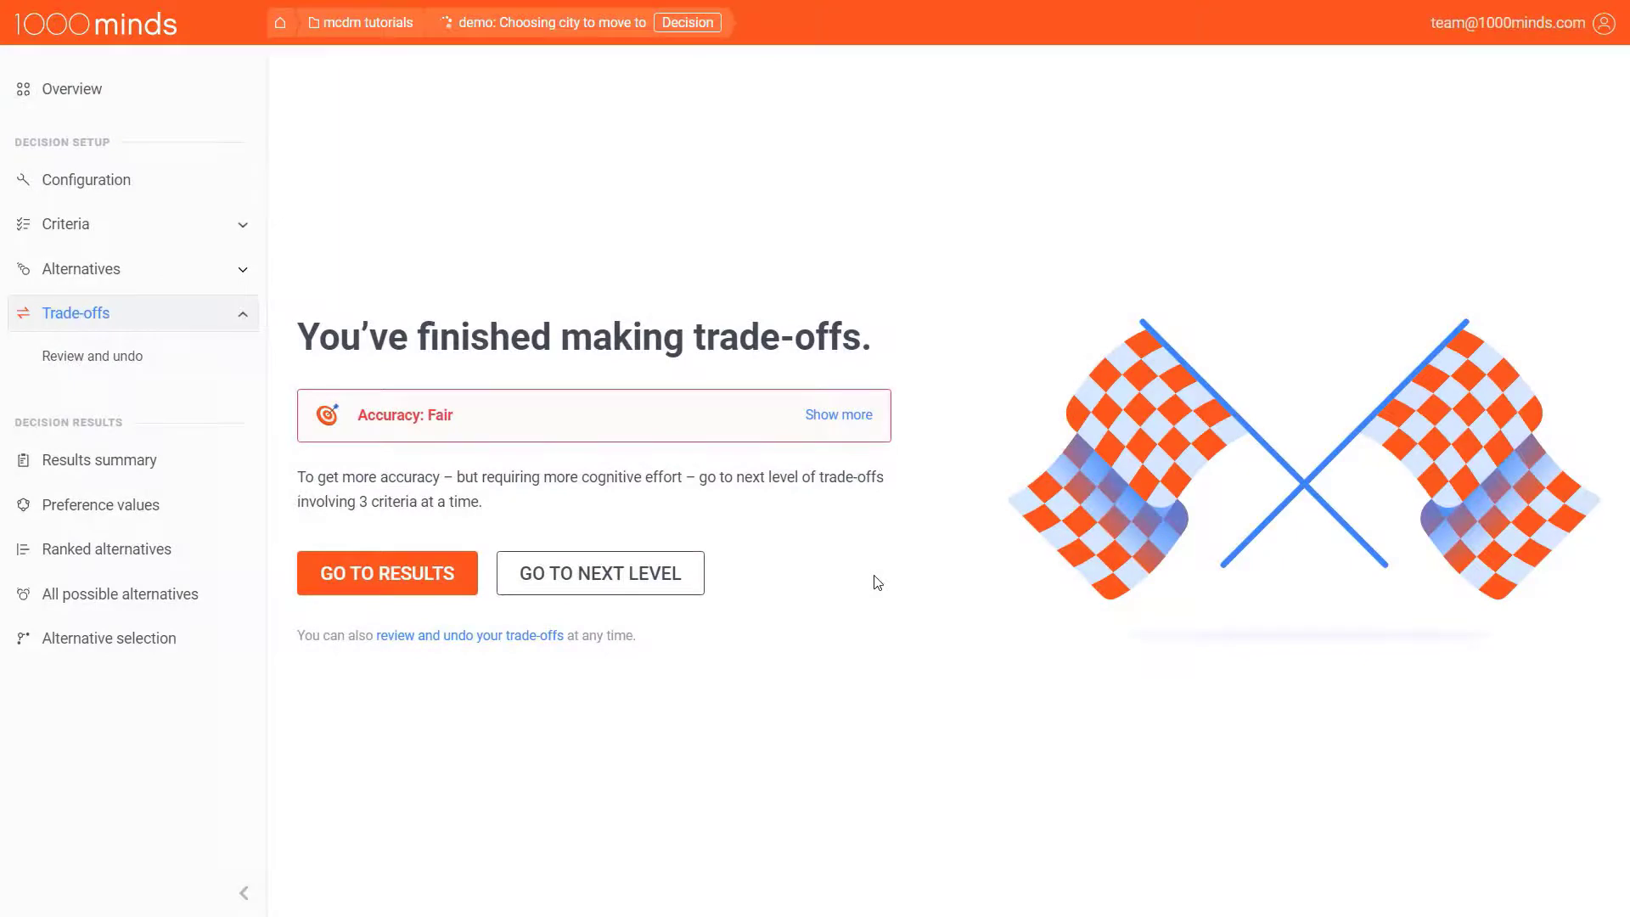
- Examine the accuracy details of the finished trade-offs and collapse them again
click(836, 416)
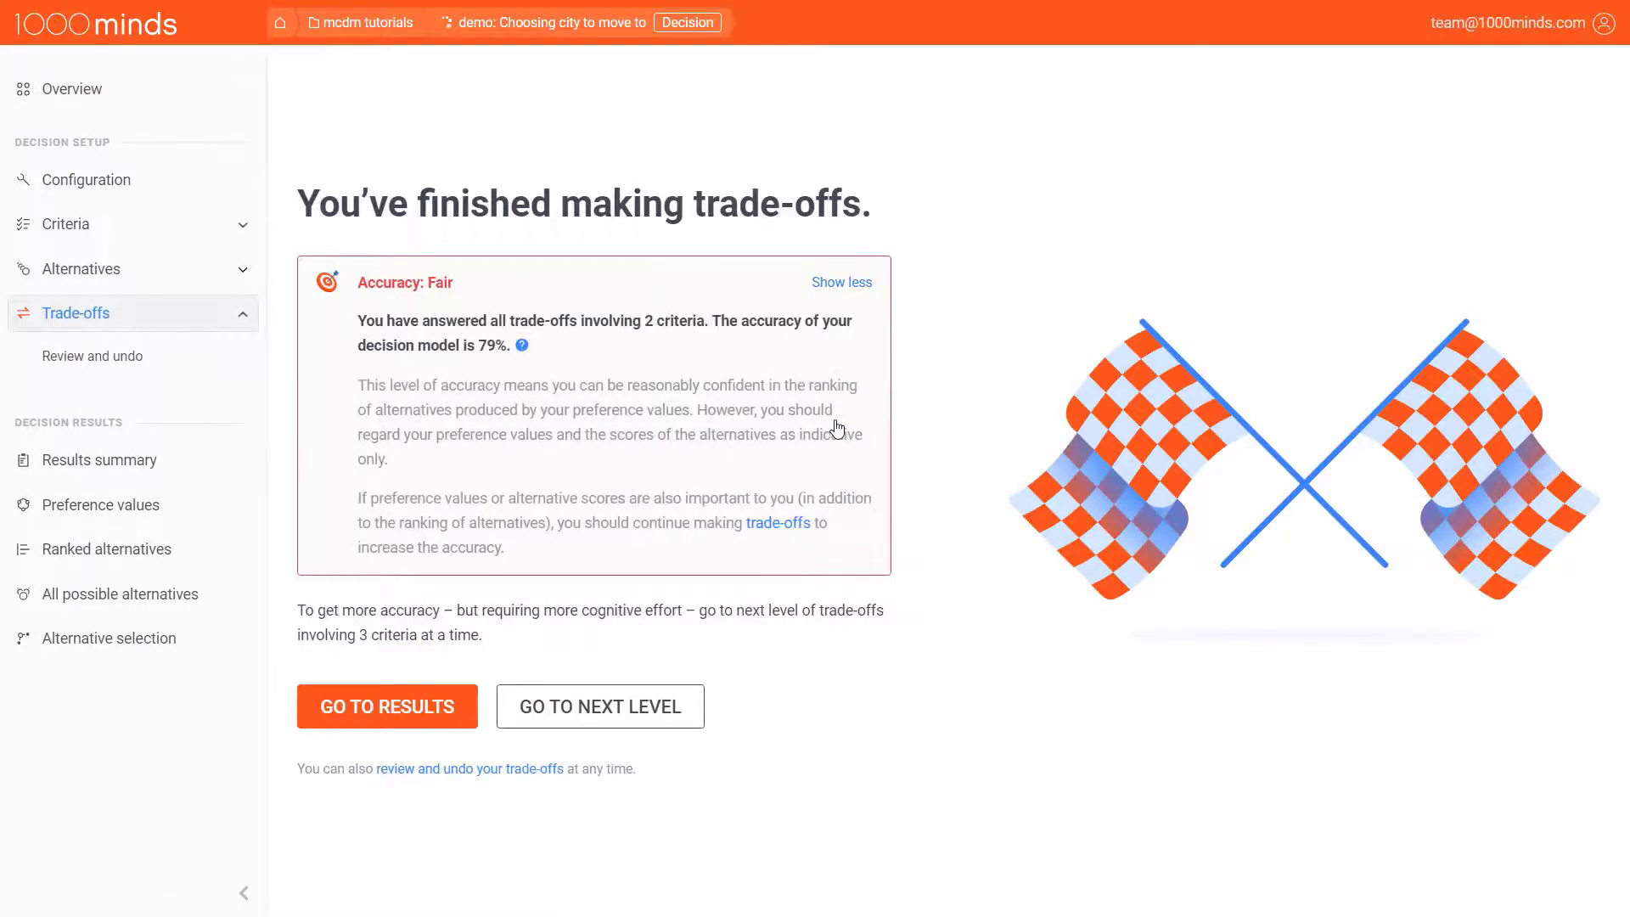
click(854, 293)
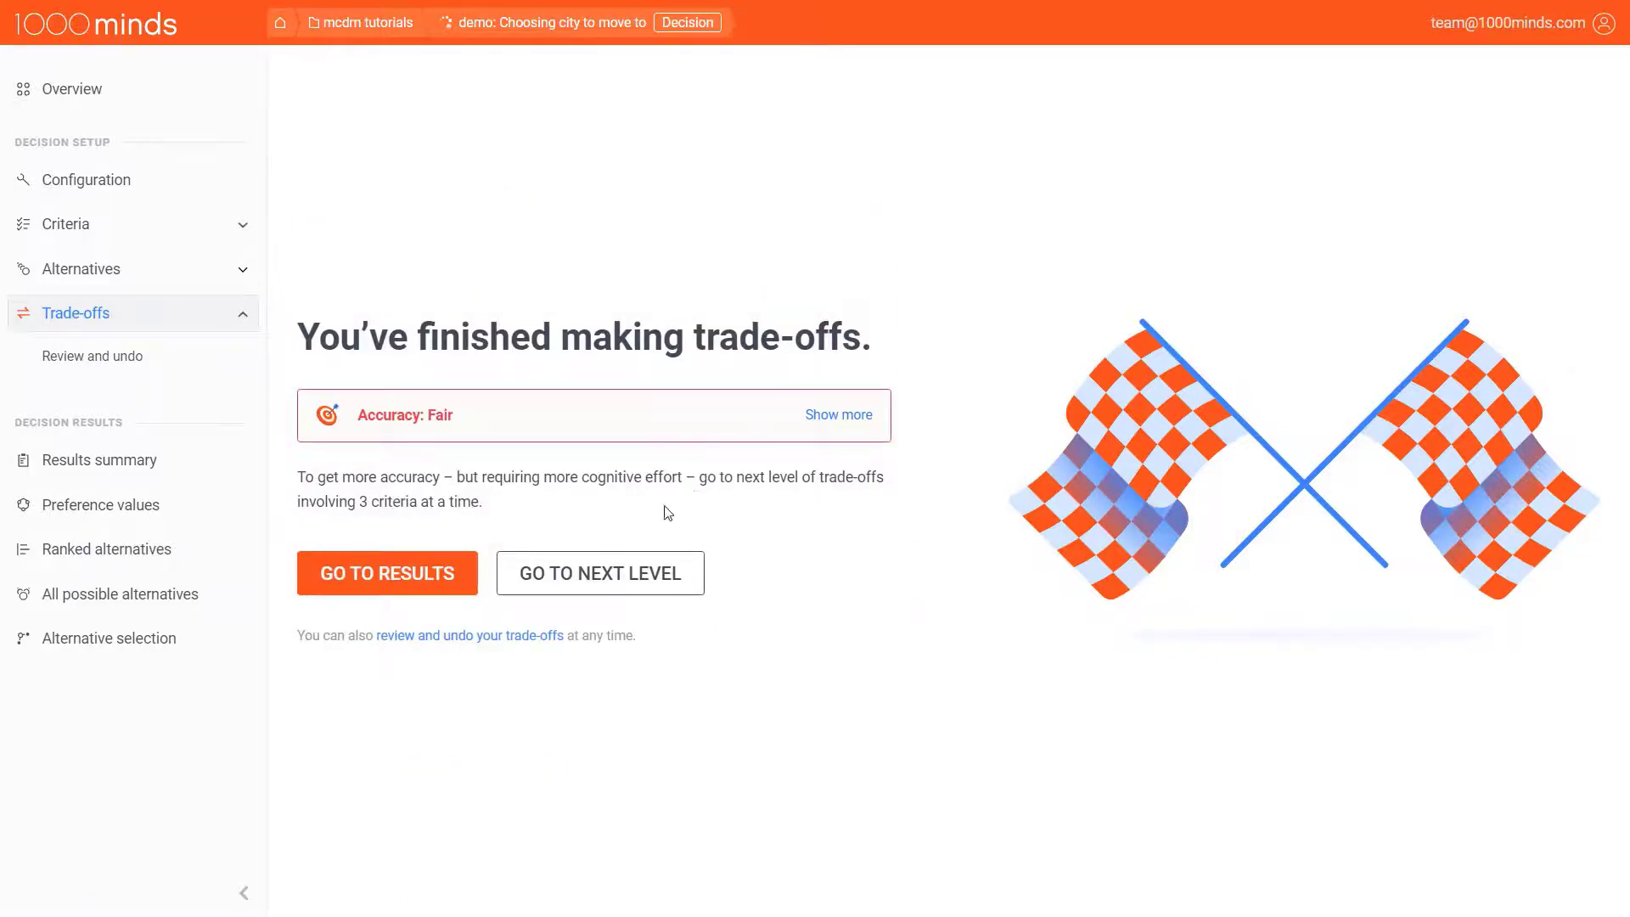
- Continue to the three-criteria level, preferring great public transport with OK weather and ok nightlife, and OK public transport with excellent nightlife and no beach
click(604, 574)
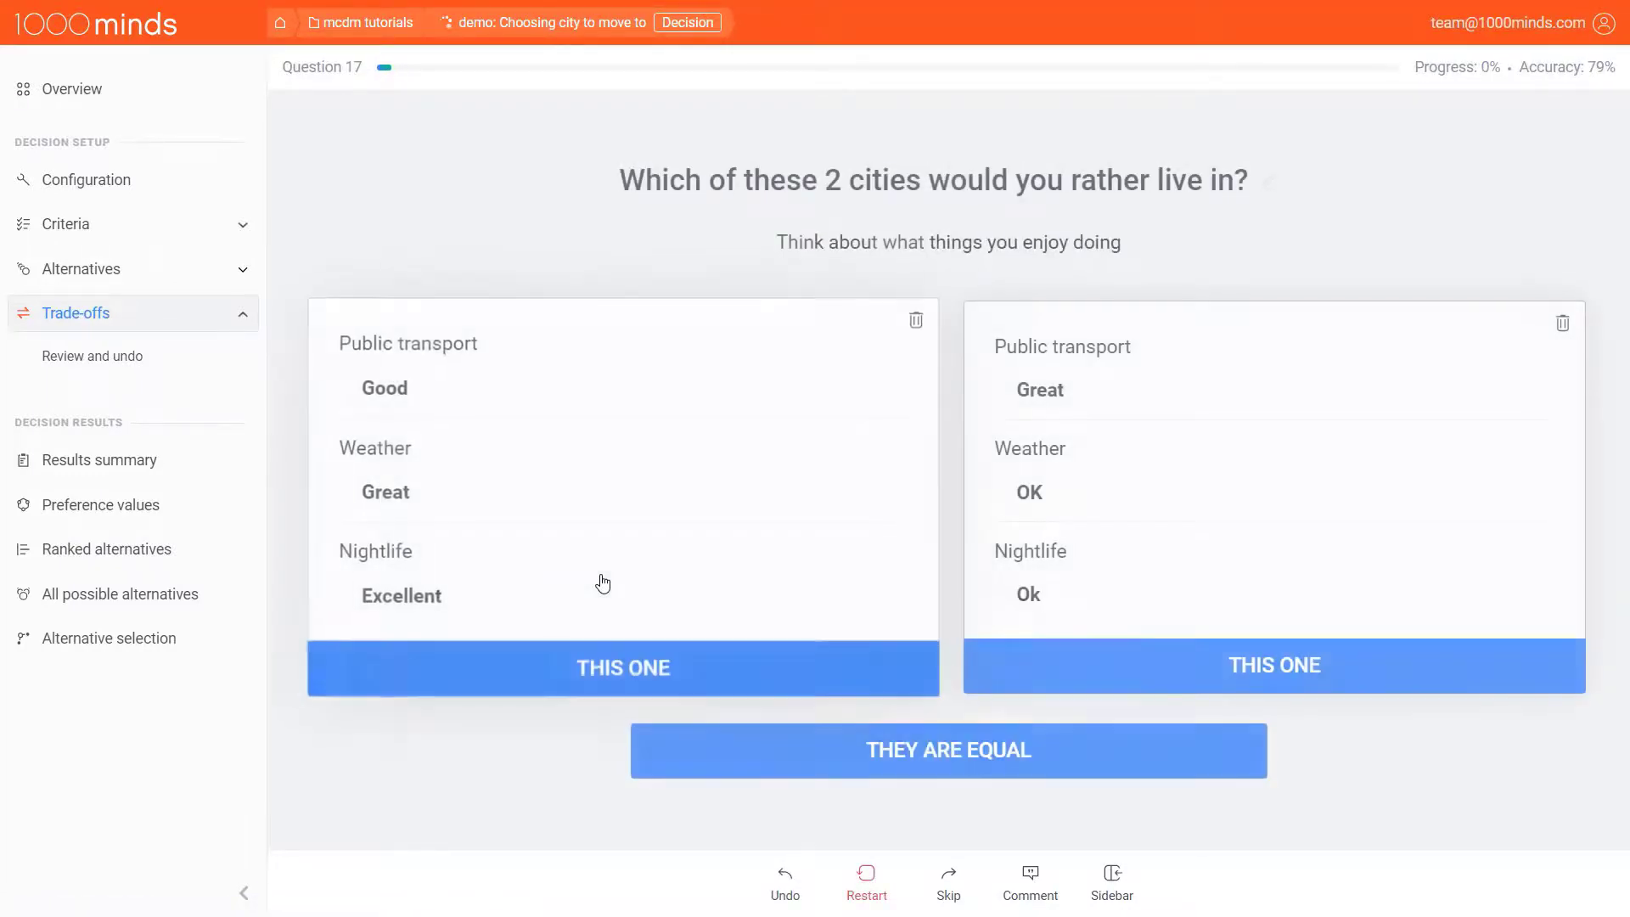
click(1180, 557)
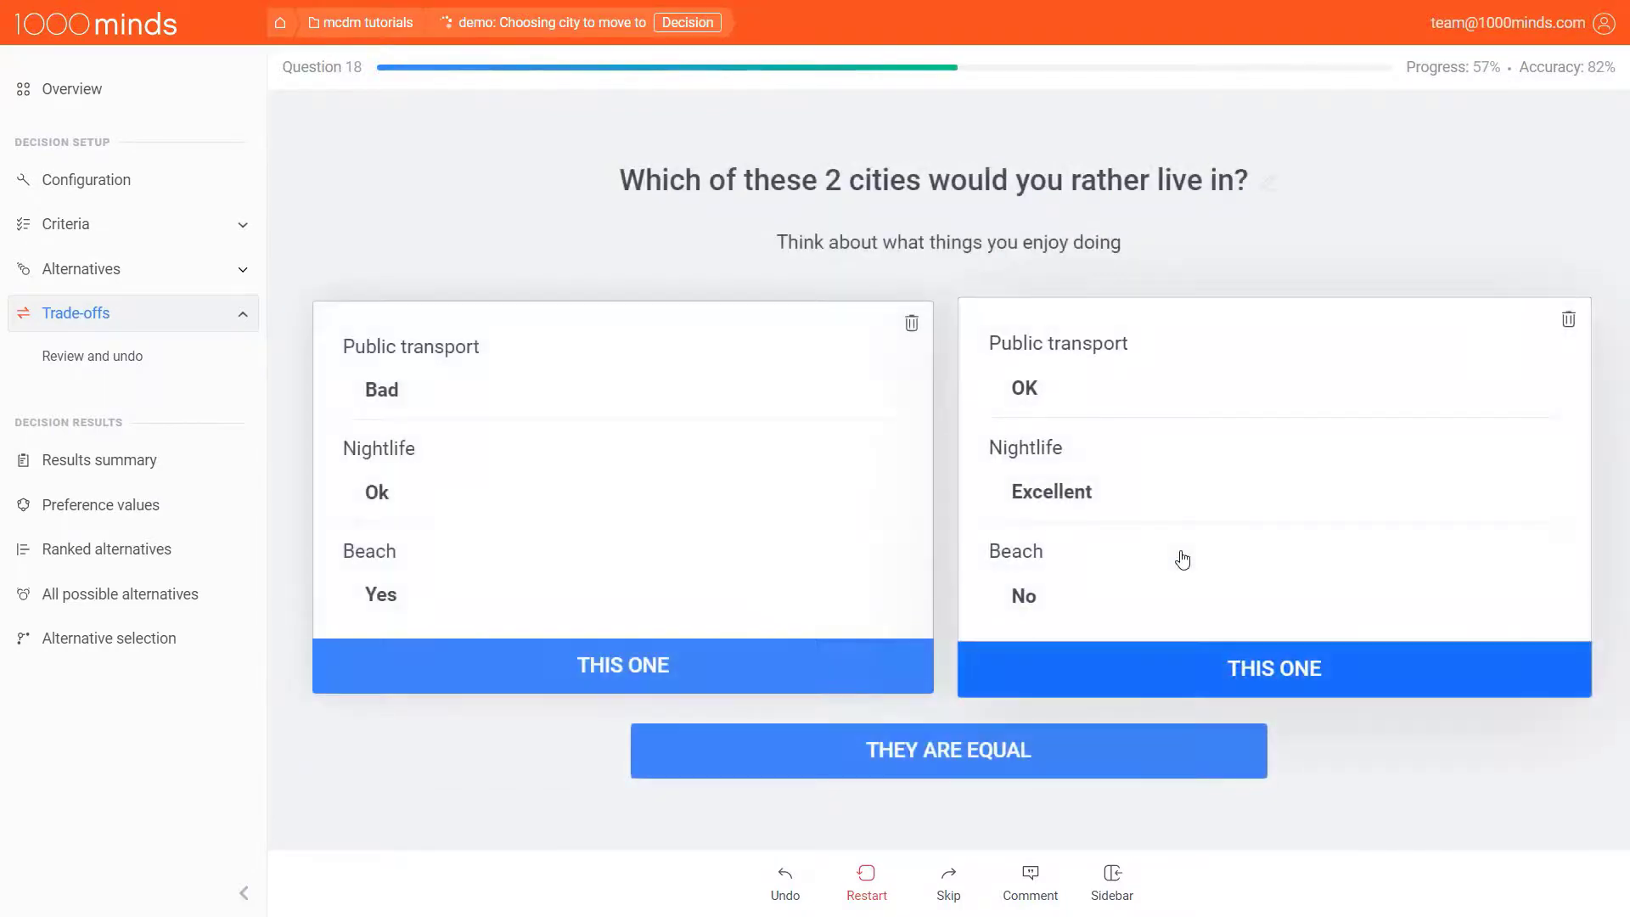
click(1183, 559)
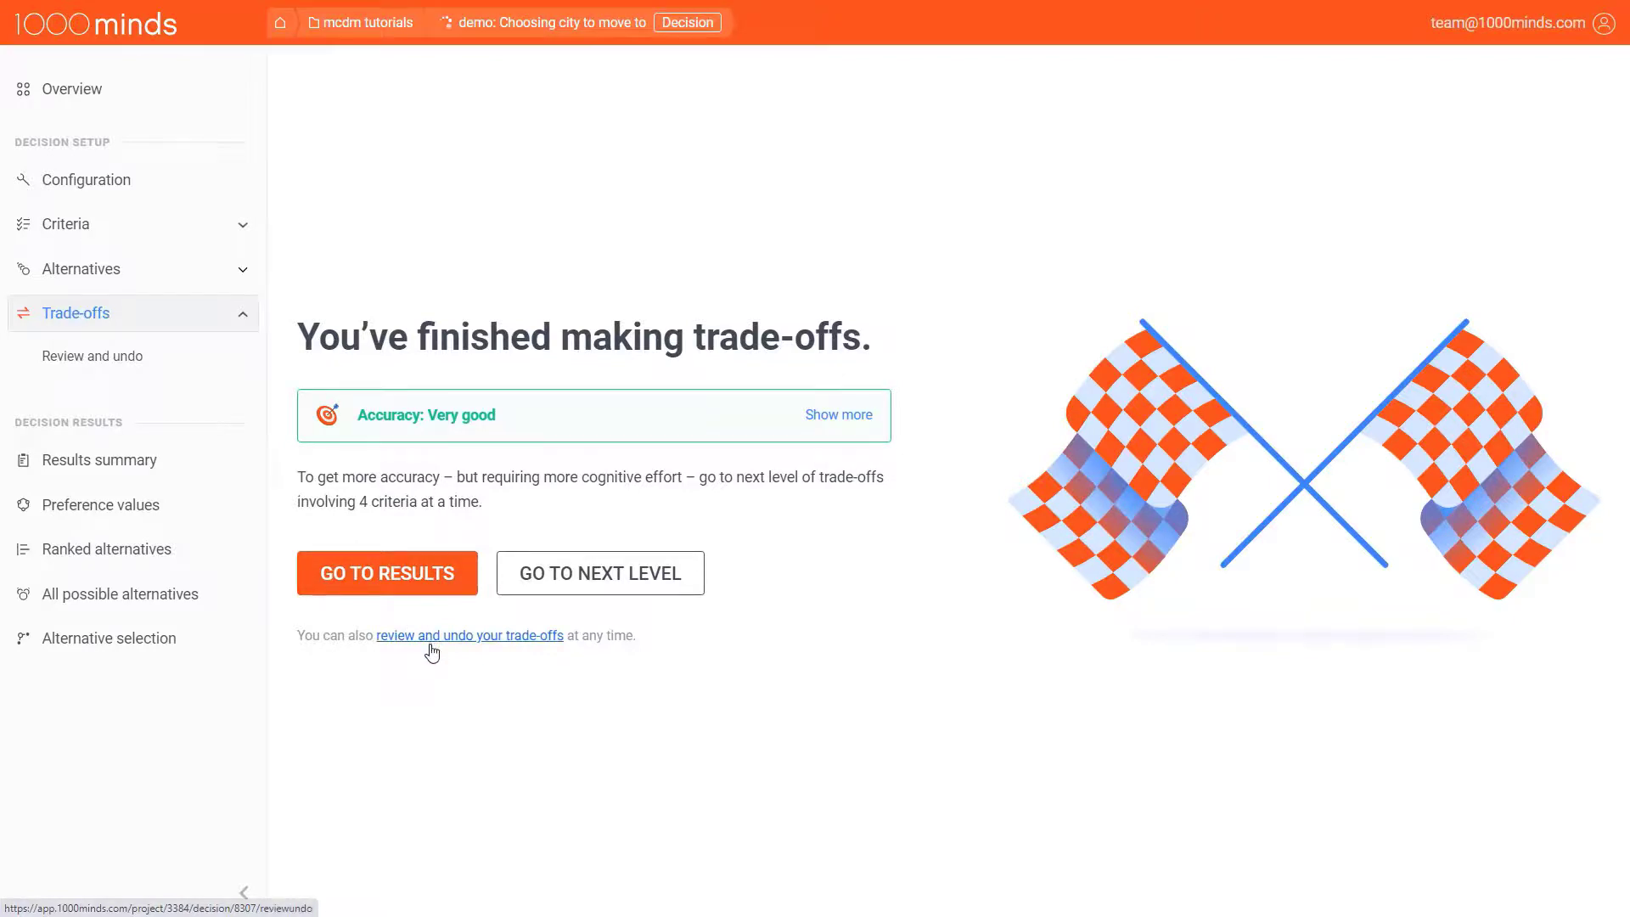
- Review the answered trade-offs, and for the equally rated decision #5 try the revisit option and permanently undo it
click(189, 359)
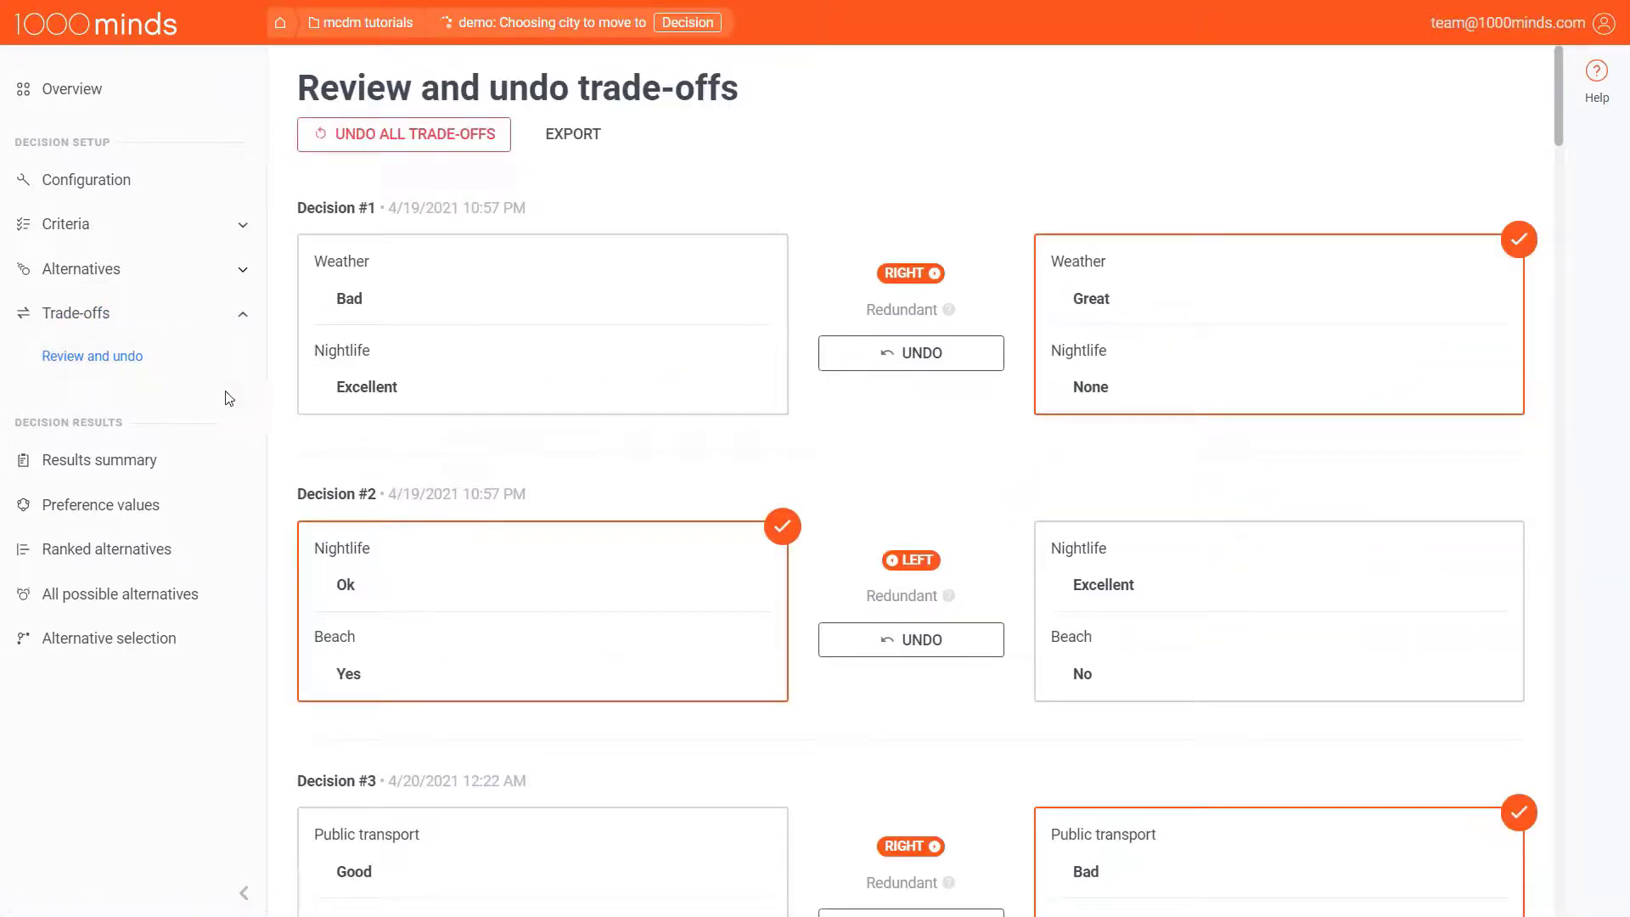
scroll(894, 454, down, 7)
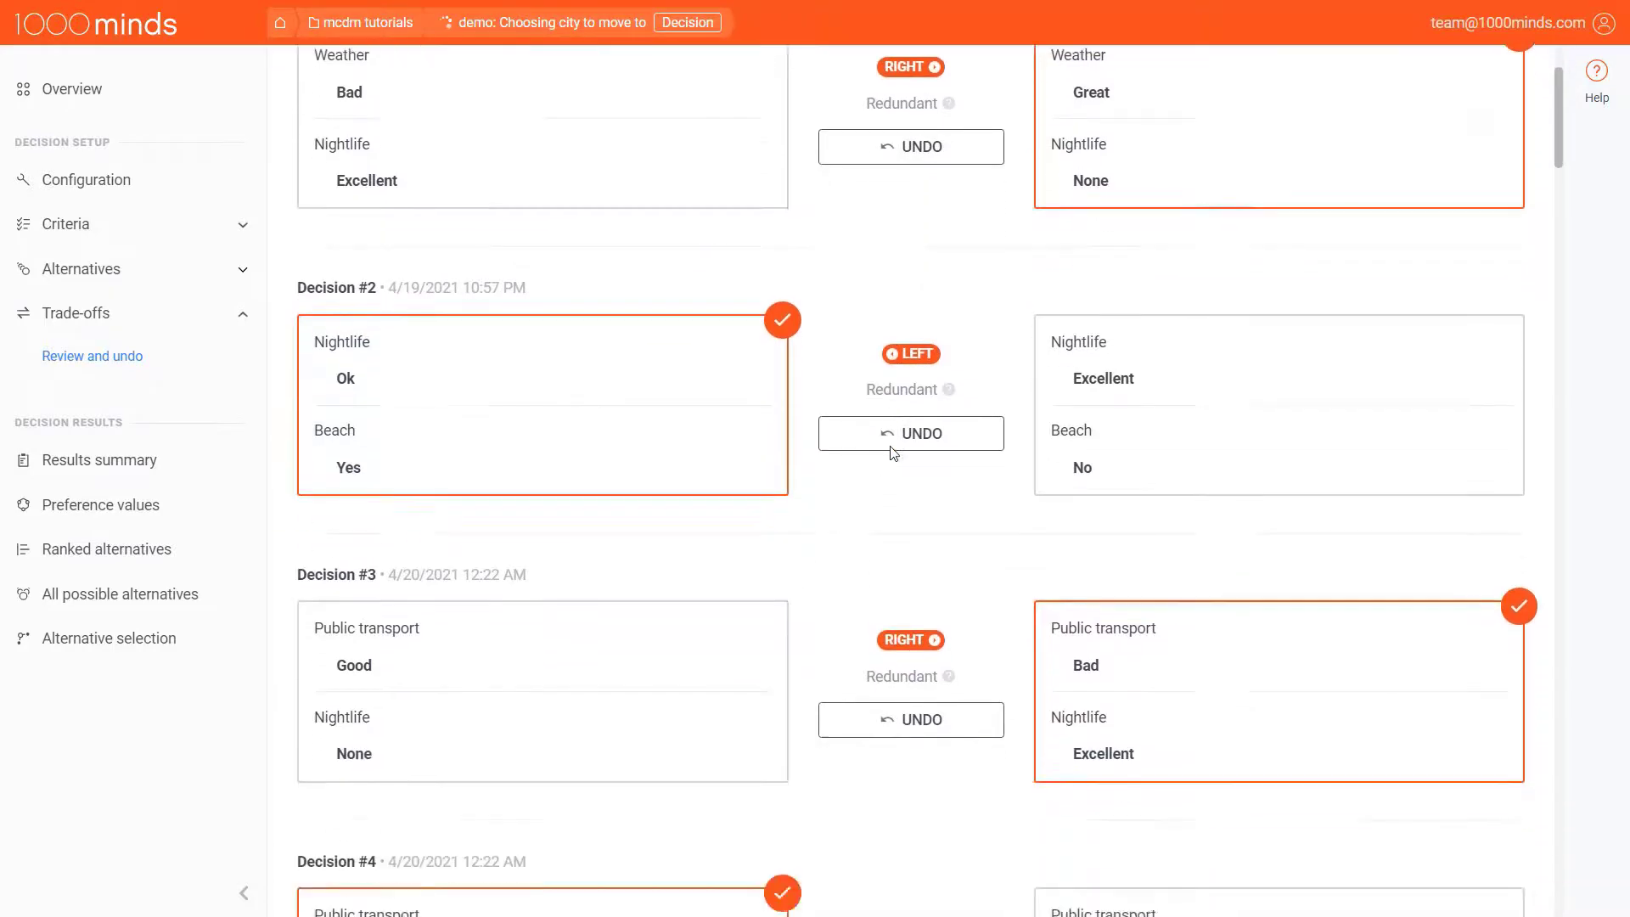
scroll(894, 453, down, 6)
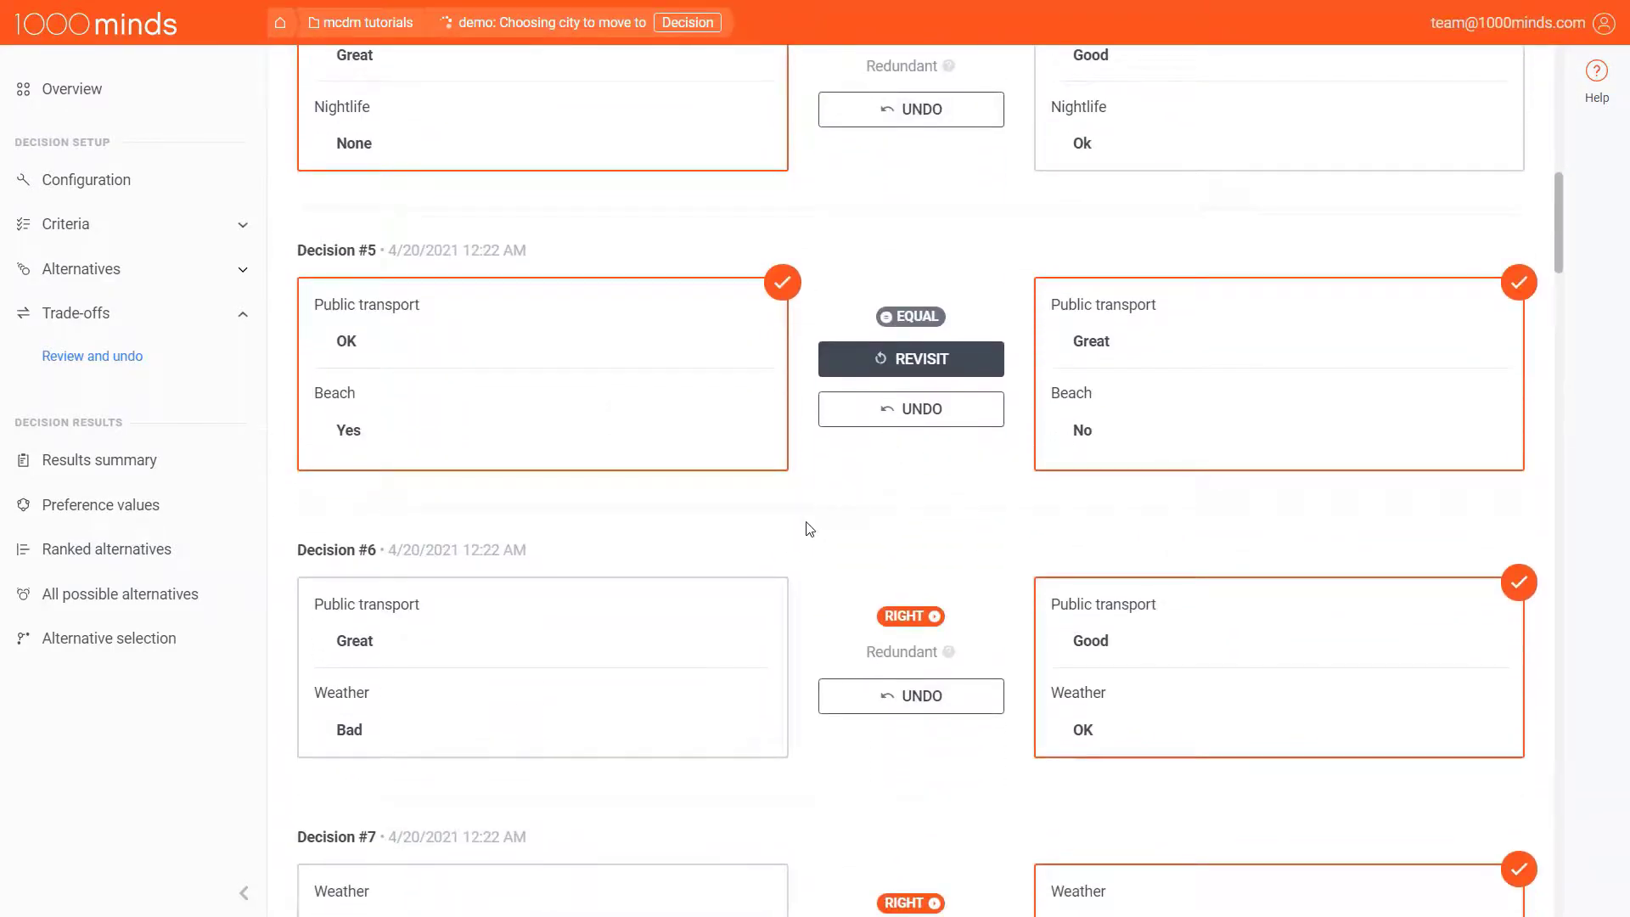
click(859, 367)
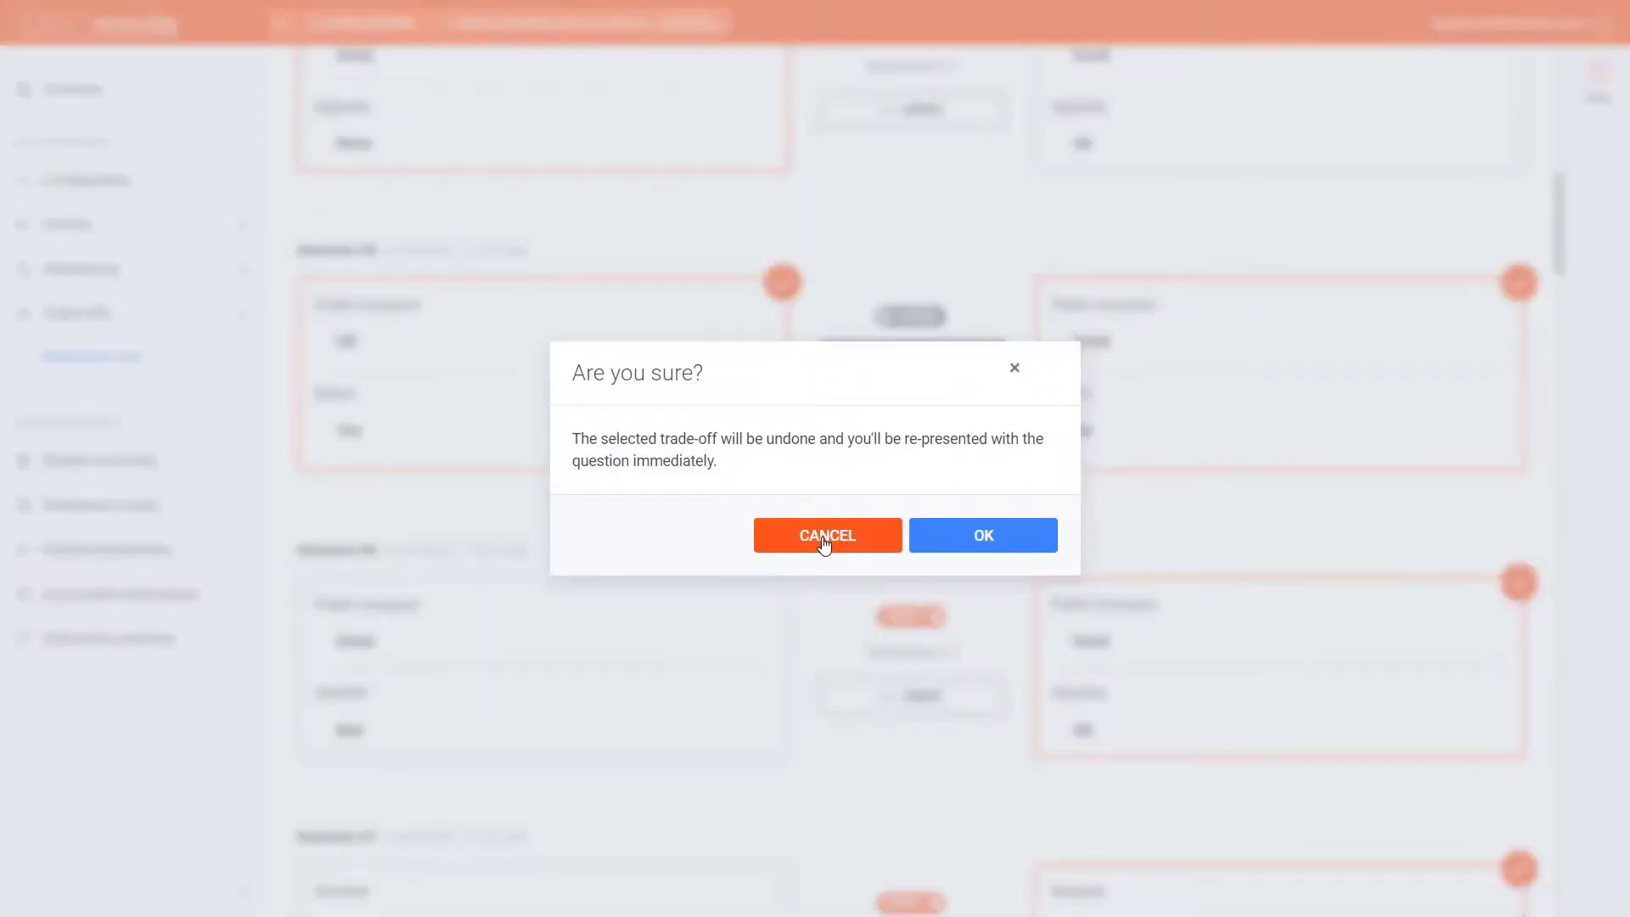
click(823, 537)
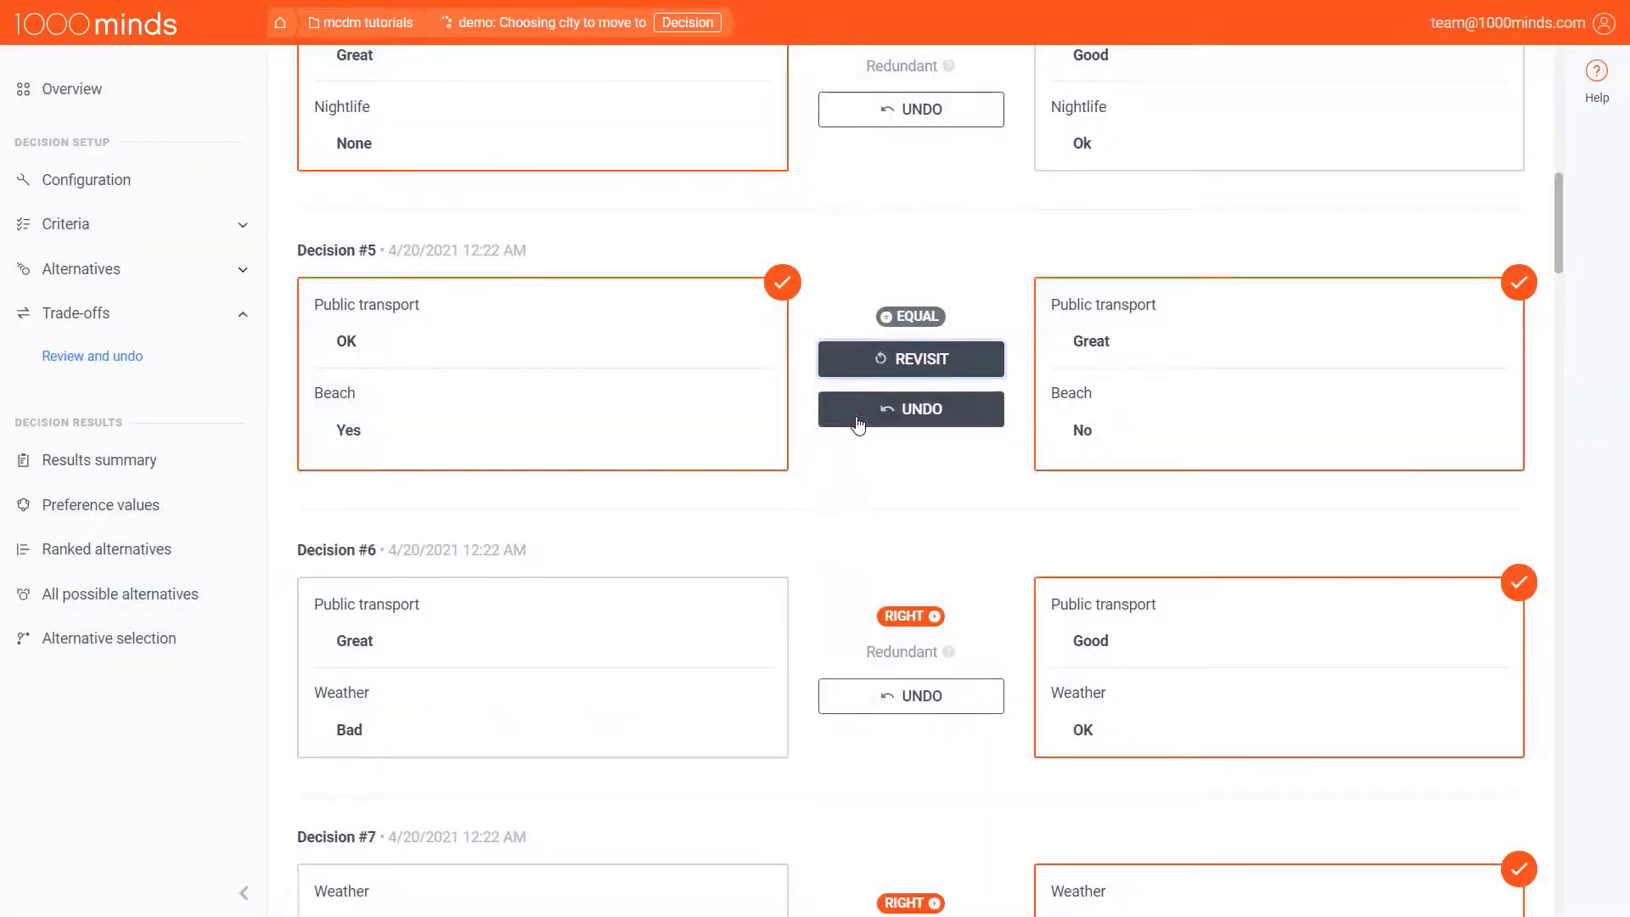
click(858, 422)
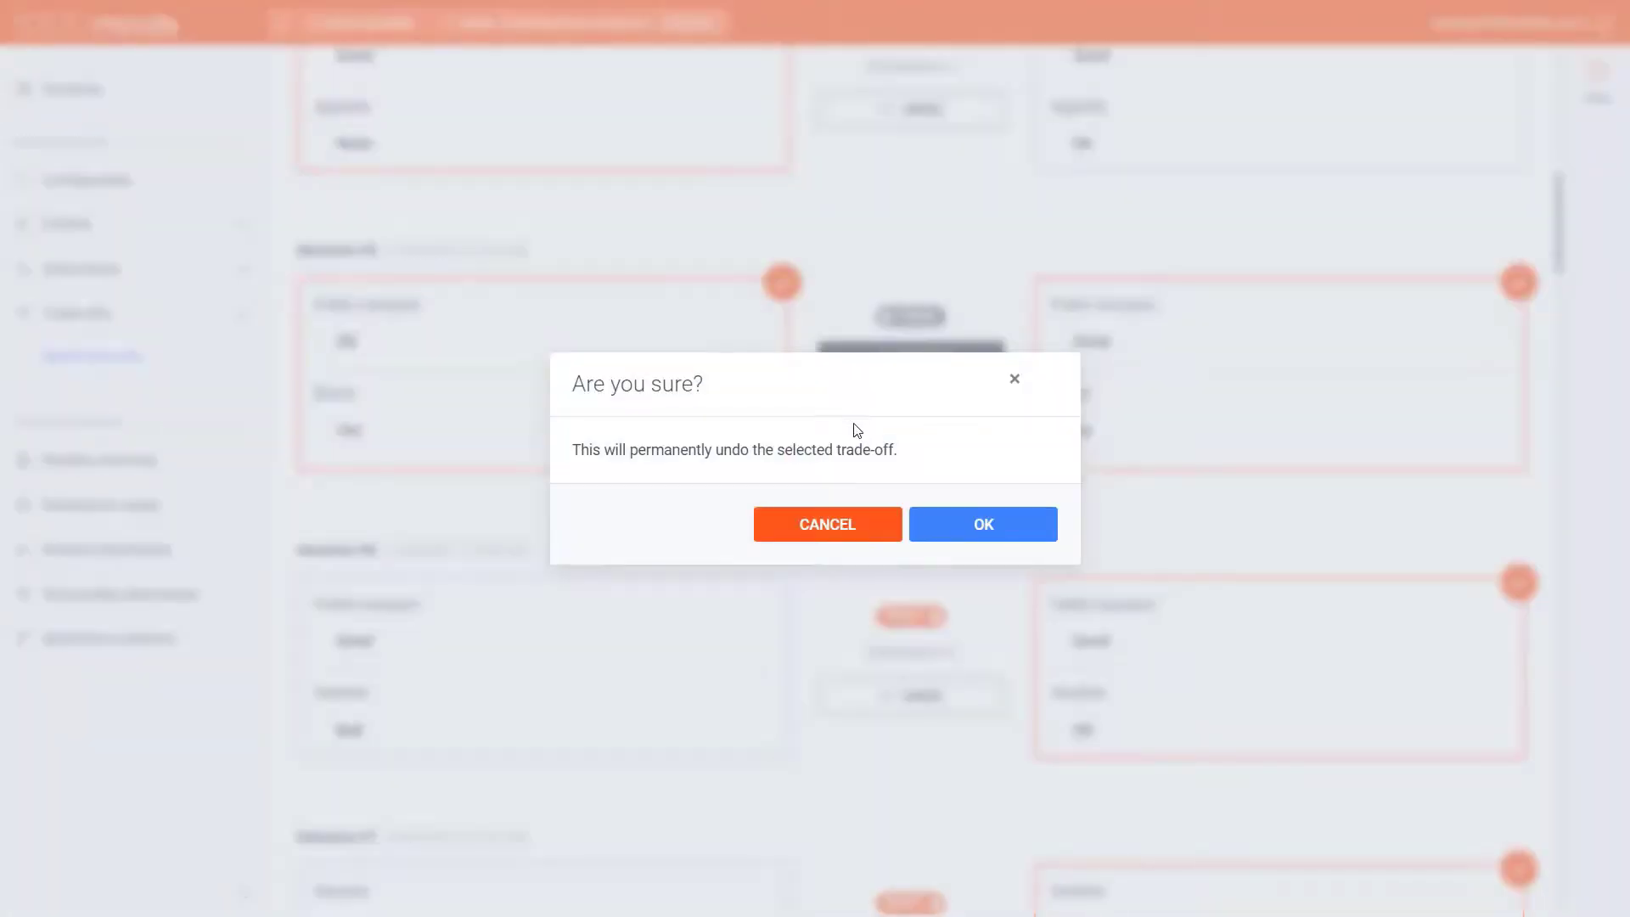
click(933, 521)
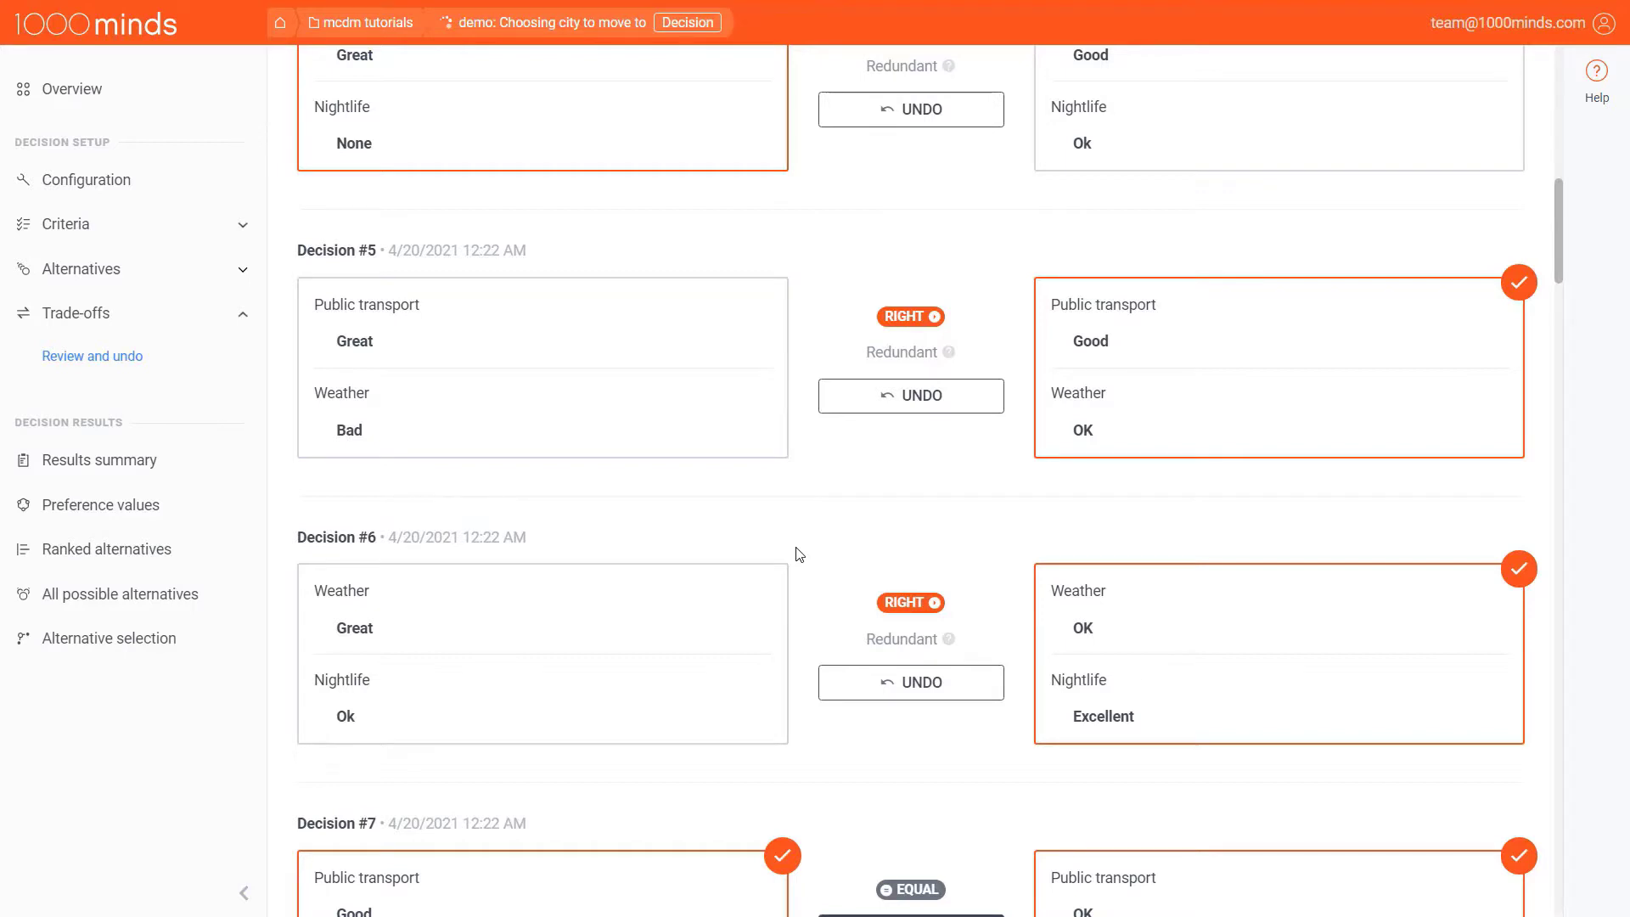
- Try undoing all trade-offs at once from the review page
scroll(799, 554, up, 9)
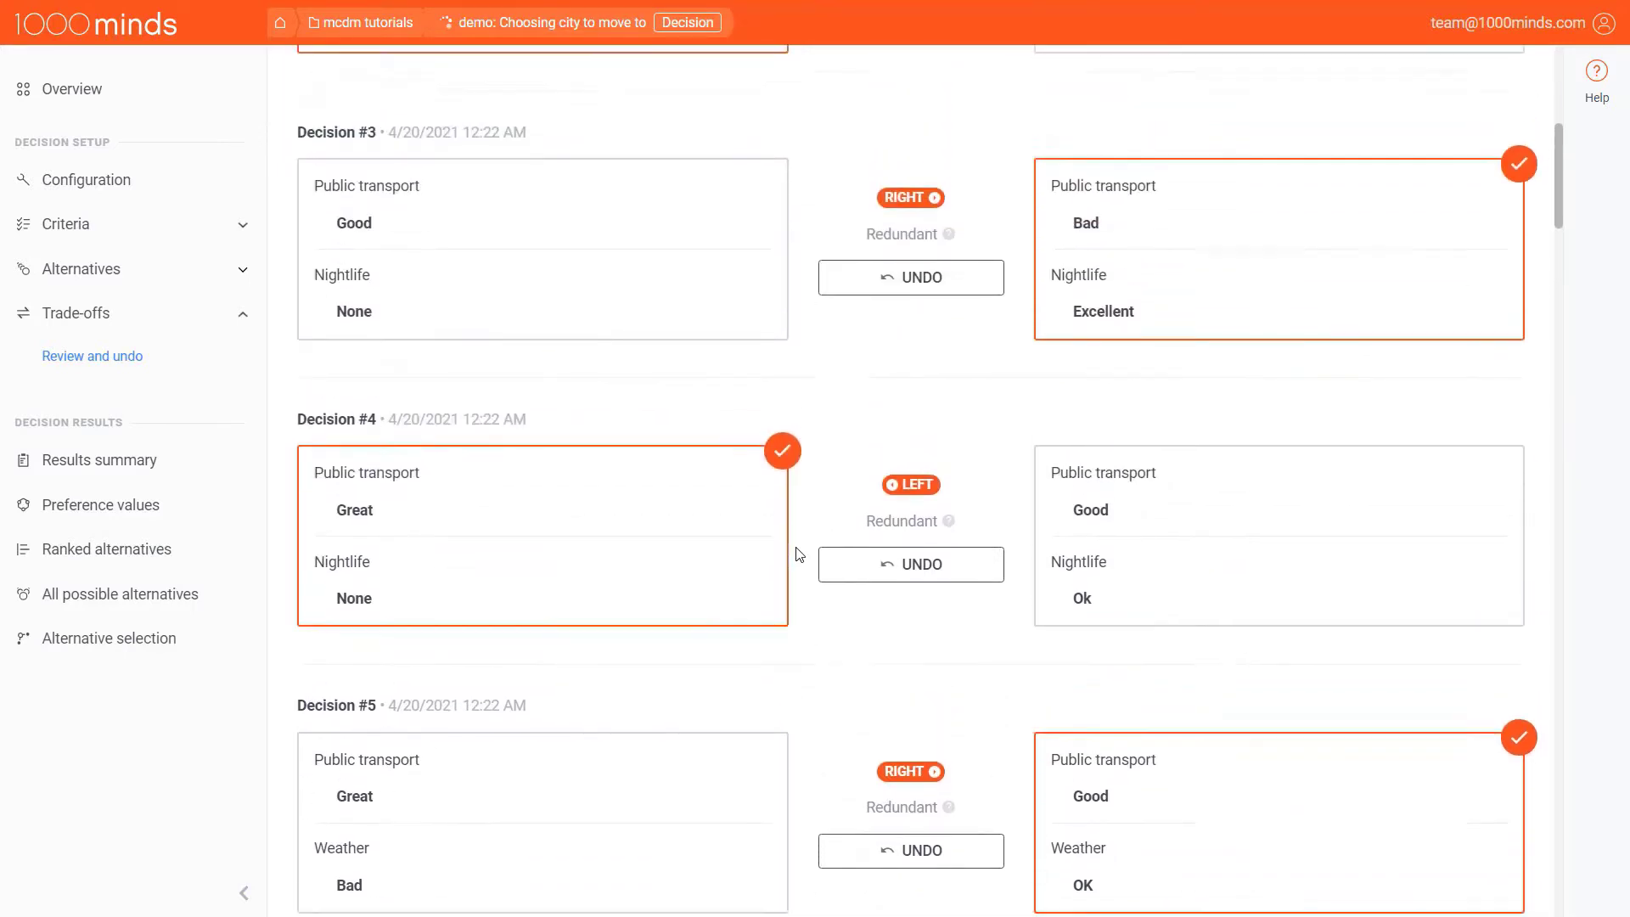
scroll(799, 554, up, 4)
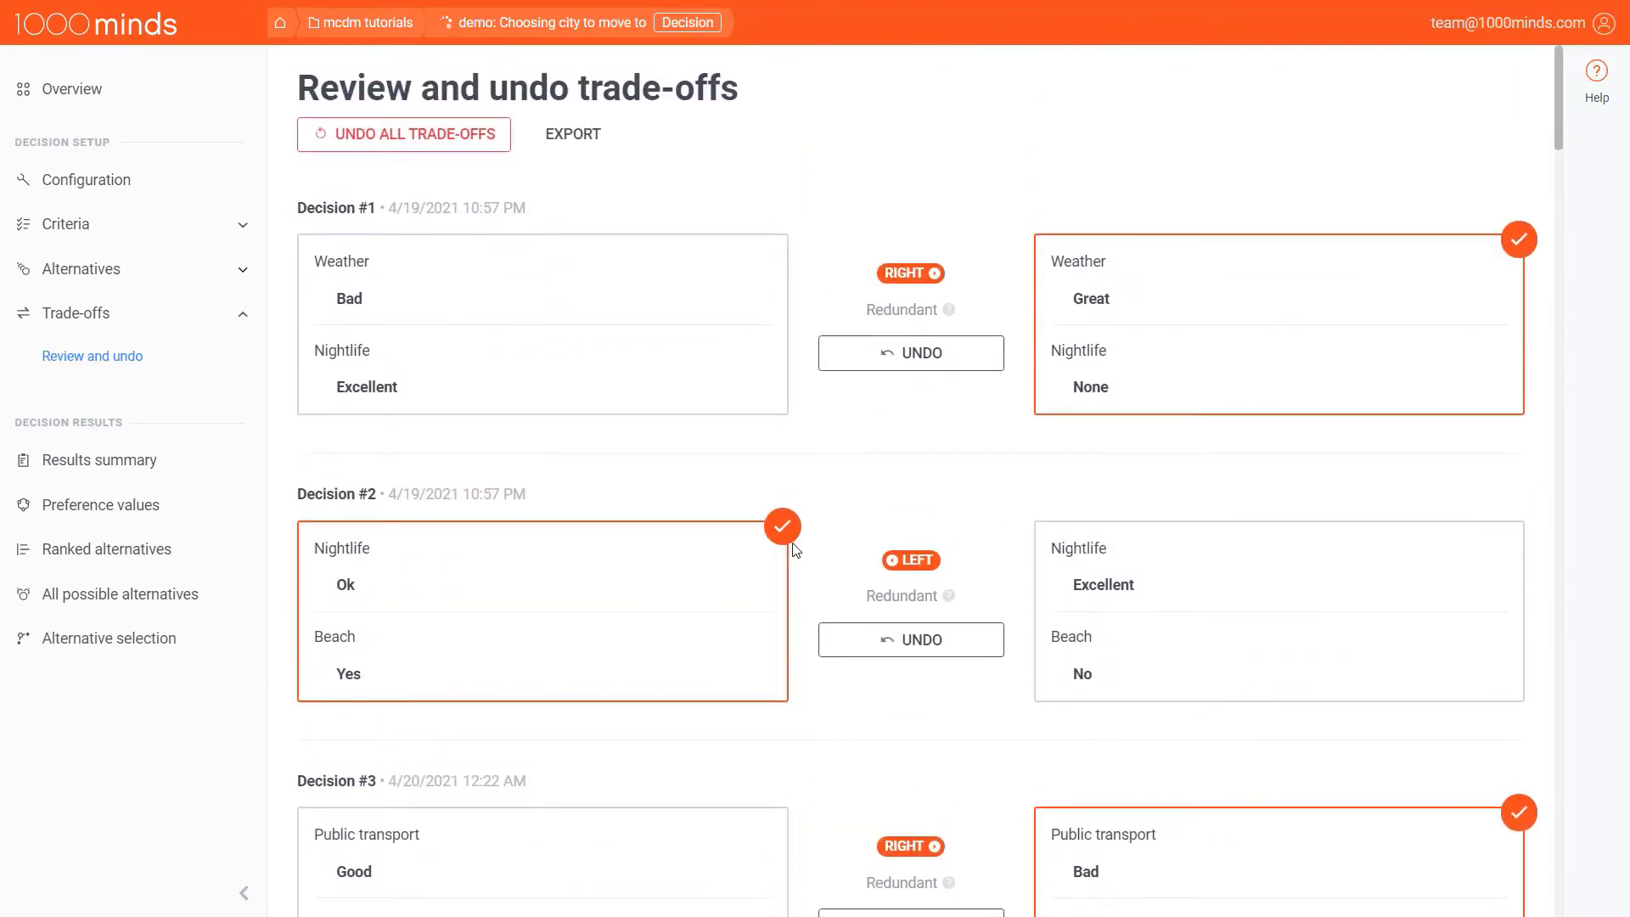
click(477, 136)
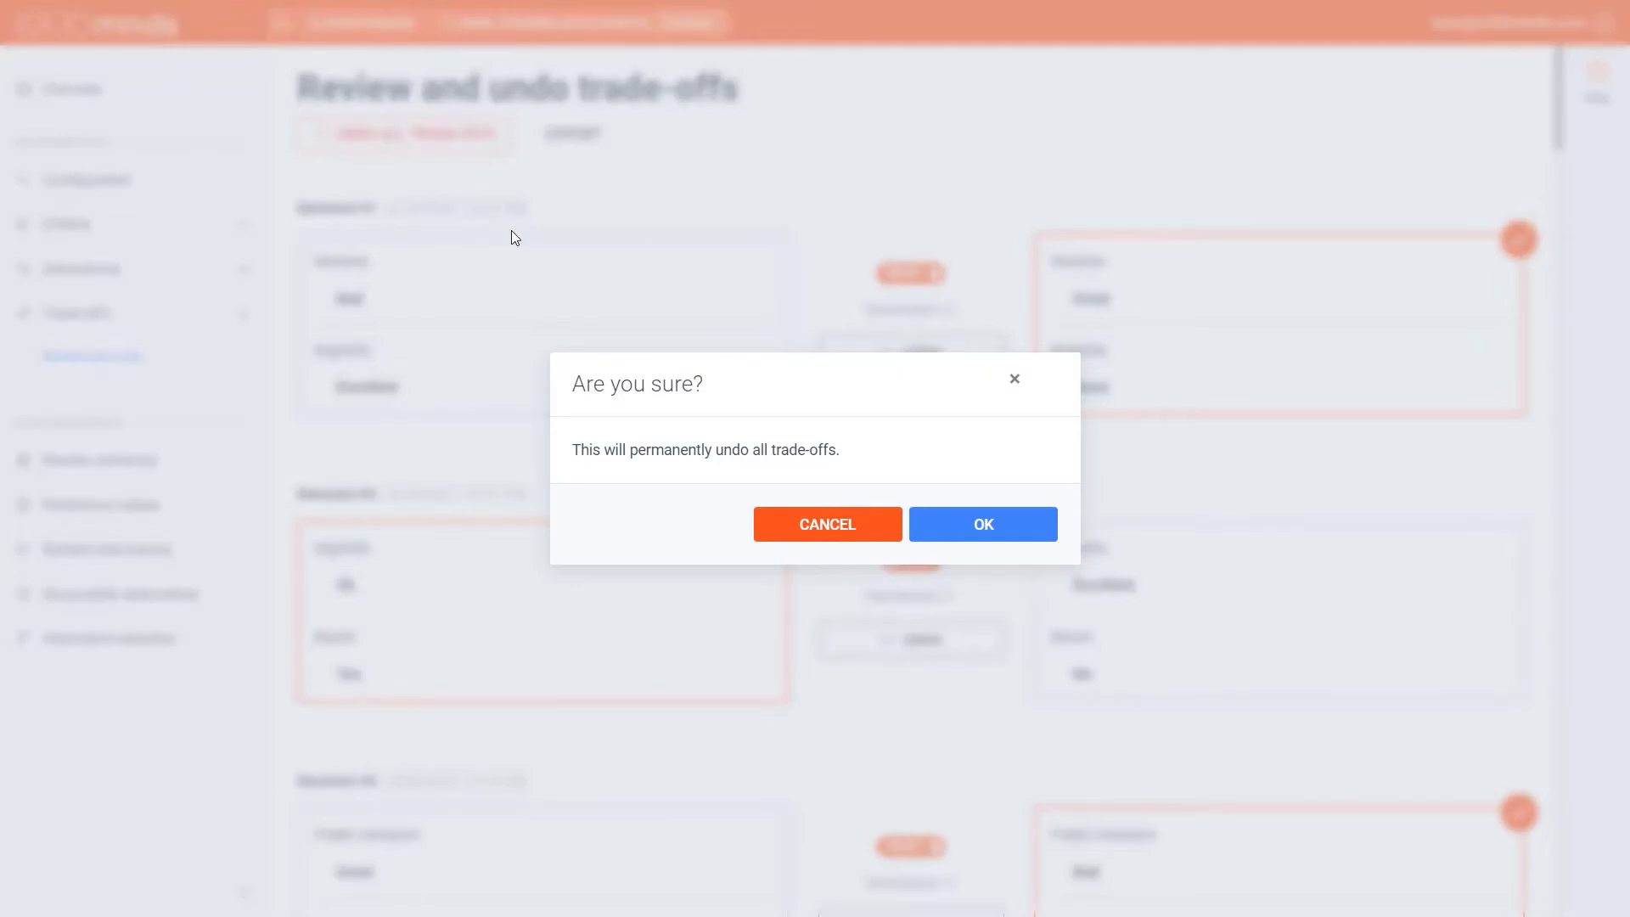
click(792, 520)
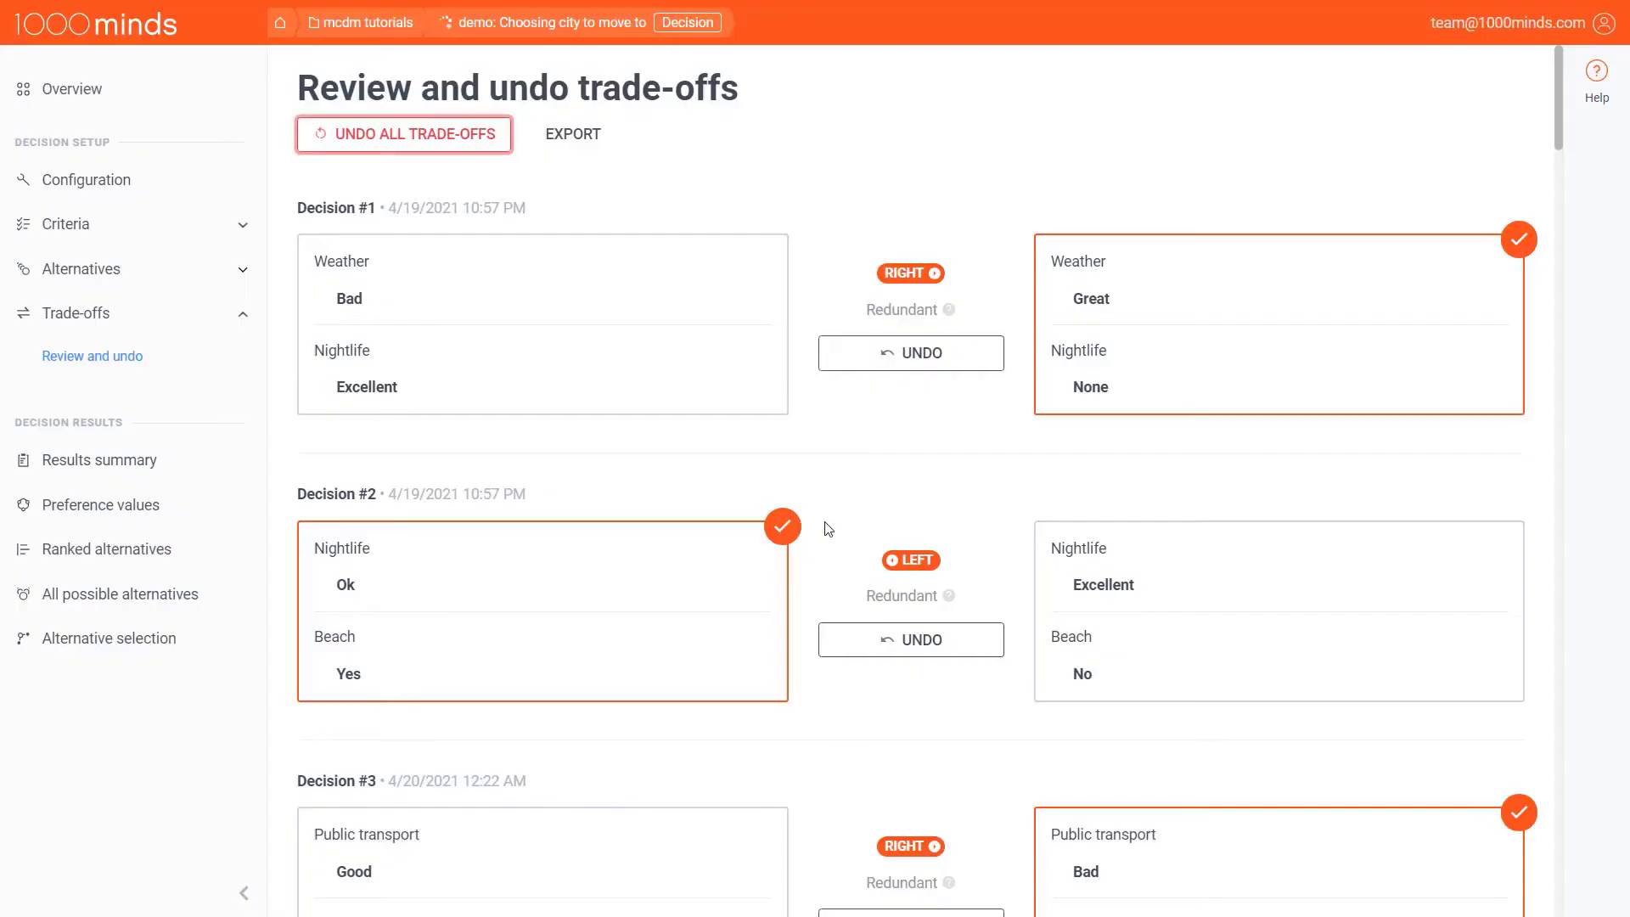